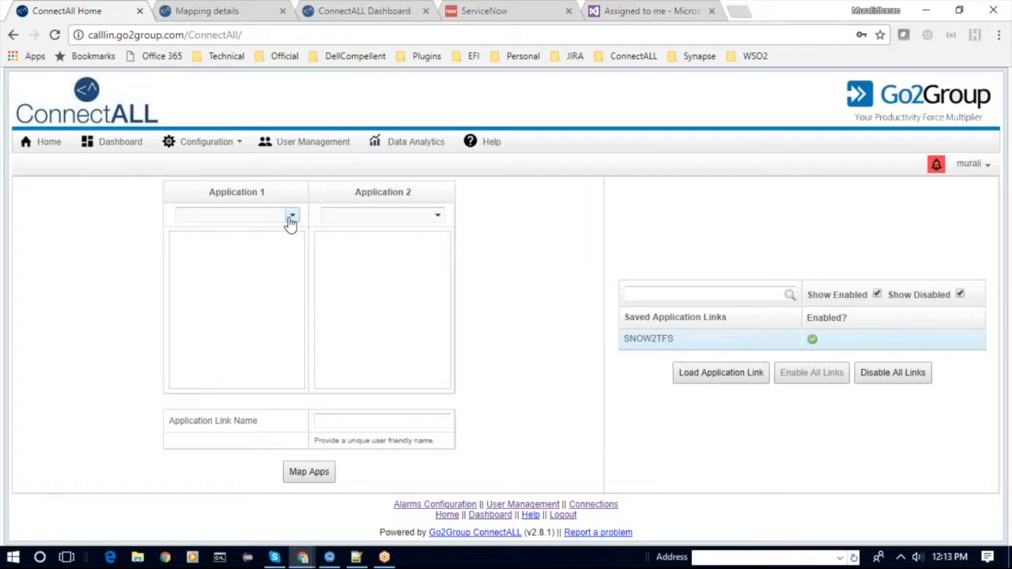
Step: Choose ServiceNow as Application 1 and Microsoft VSTS/TFS2015+ as Application 2 for the new application link
click(291, 217)
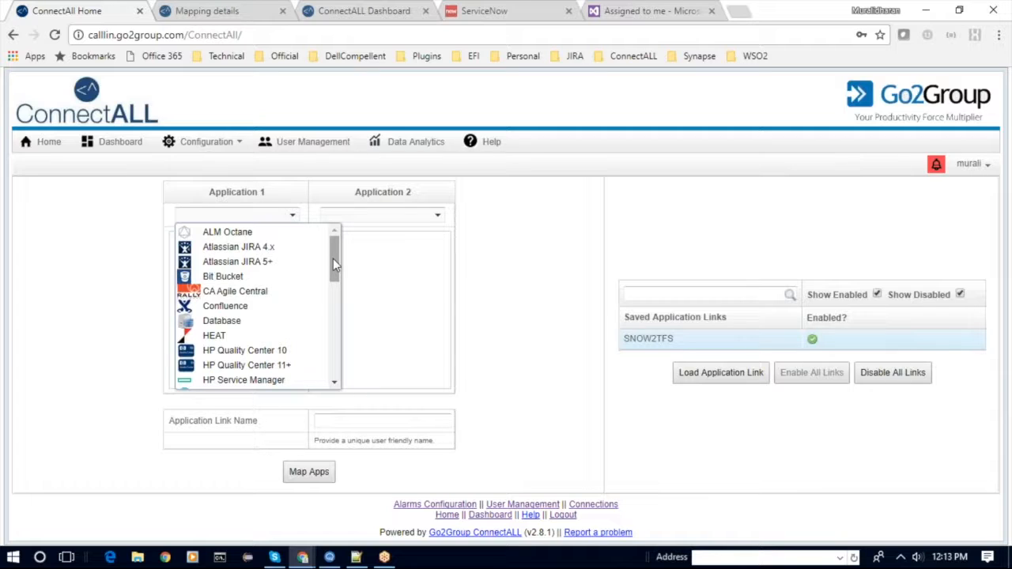
drag(333, 258, 331, 356)
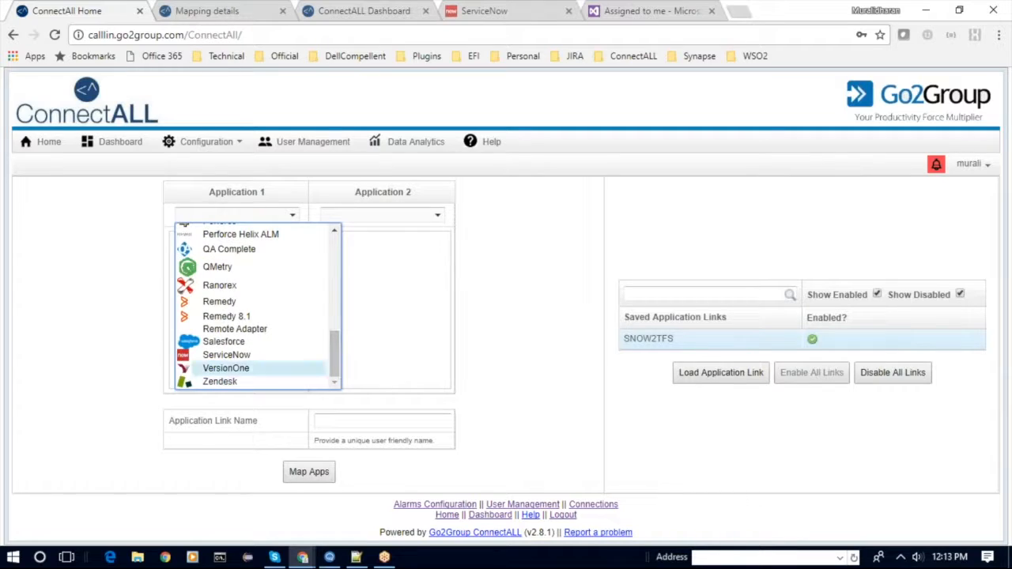
click(245, 358)
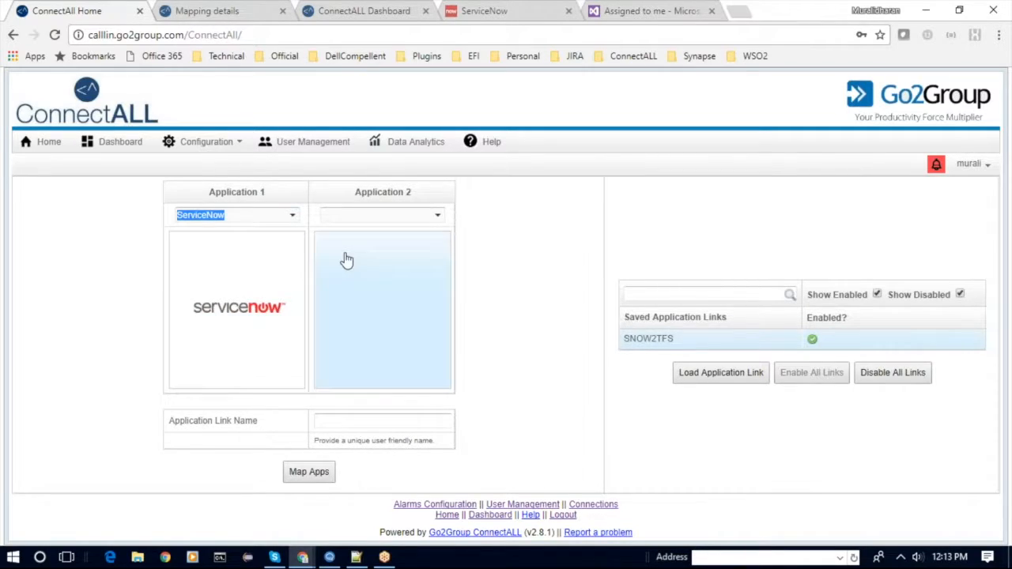
click(437, 215)
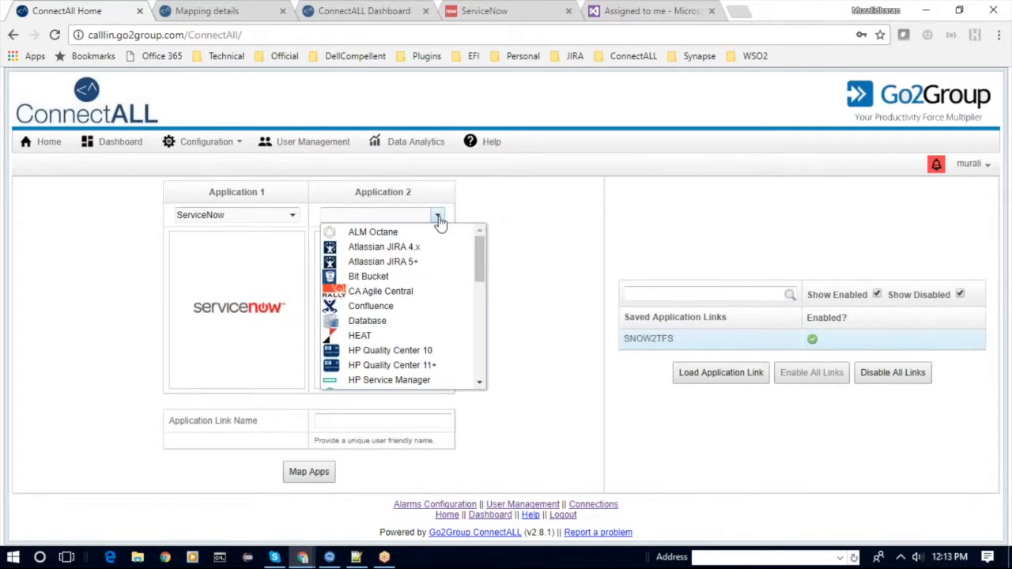
drag(483, 255, 475, 324)
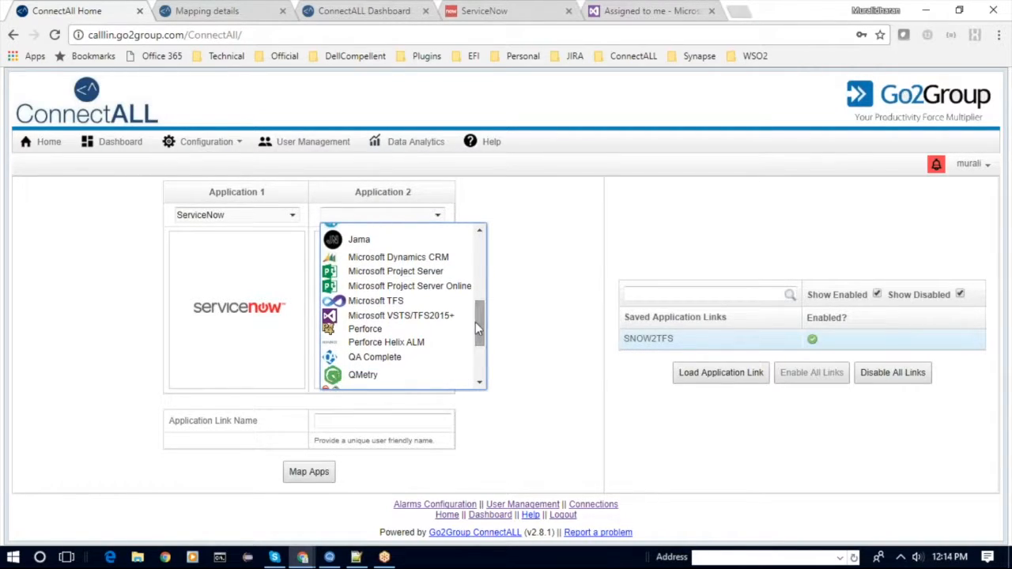
click(421, 316)
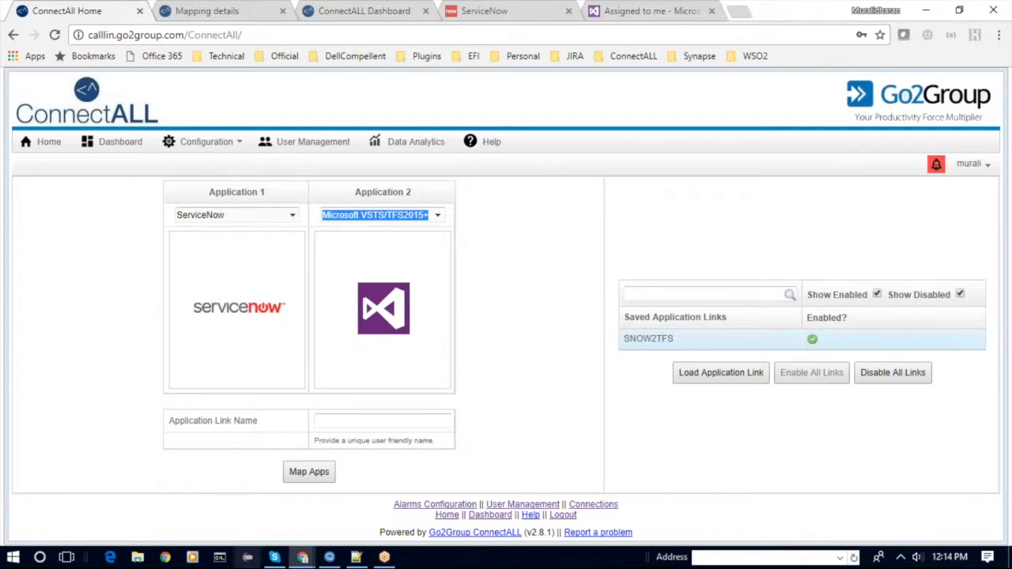
Step: Name the application link ServiceNow2TFSIntegration
click(351, 419)
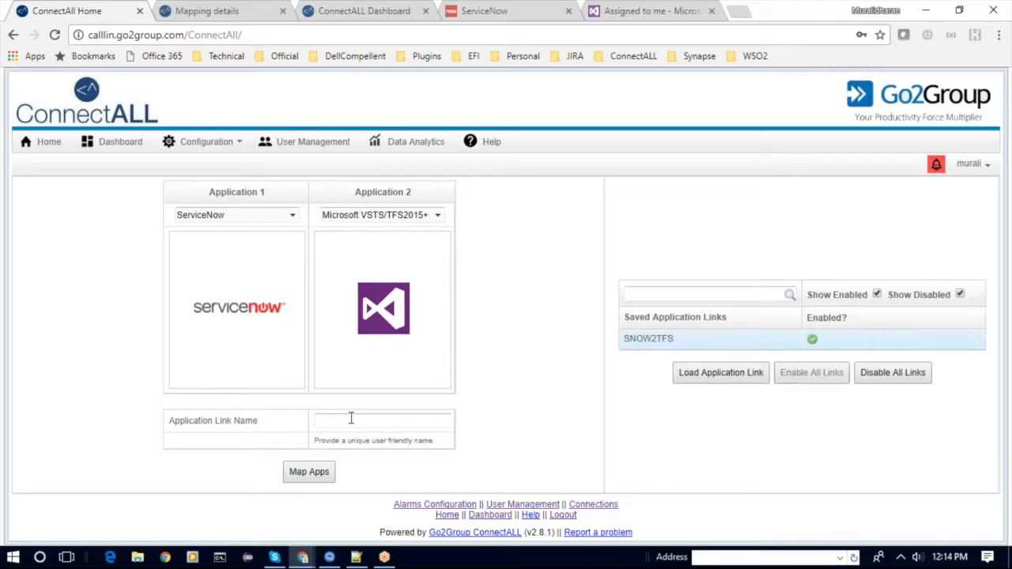
text(Ser)
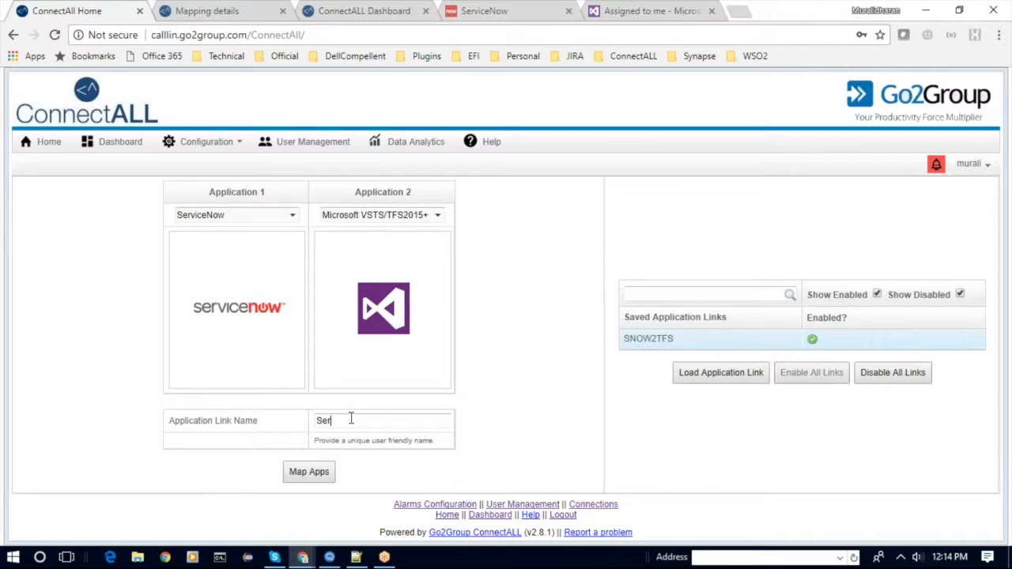
text(viceNow2TFSIntegration)
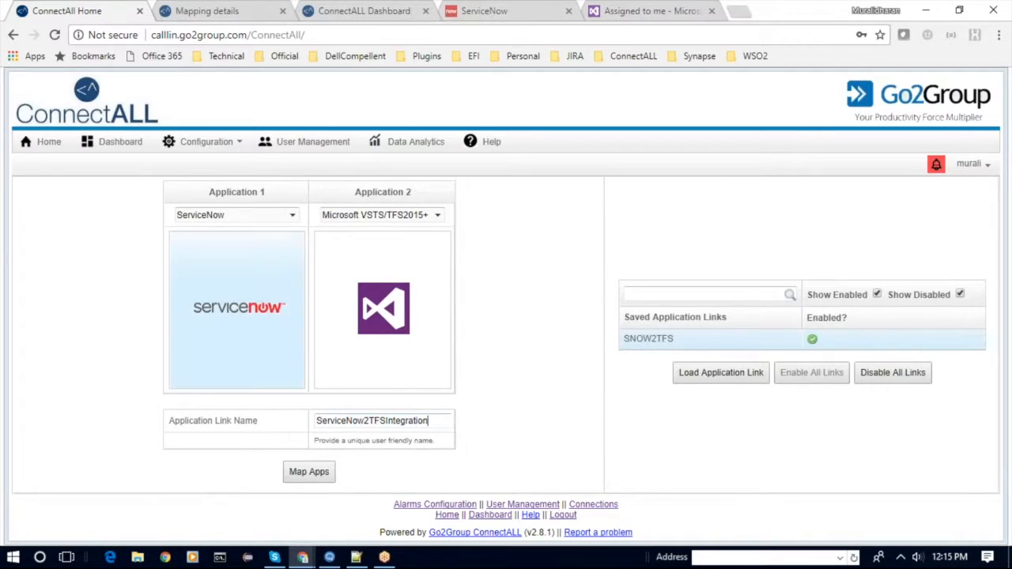
Step: Switch to the SNOW2TFS mapping details and review its connection settings and conflict management strategy
click(217, 11)
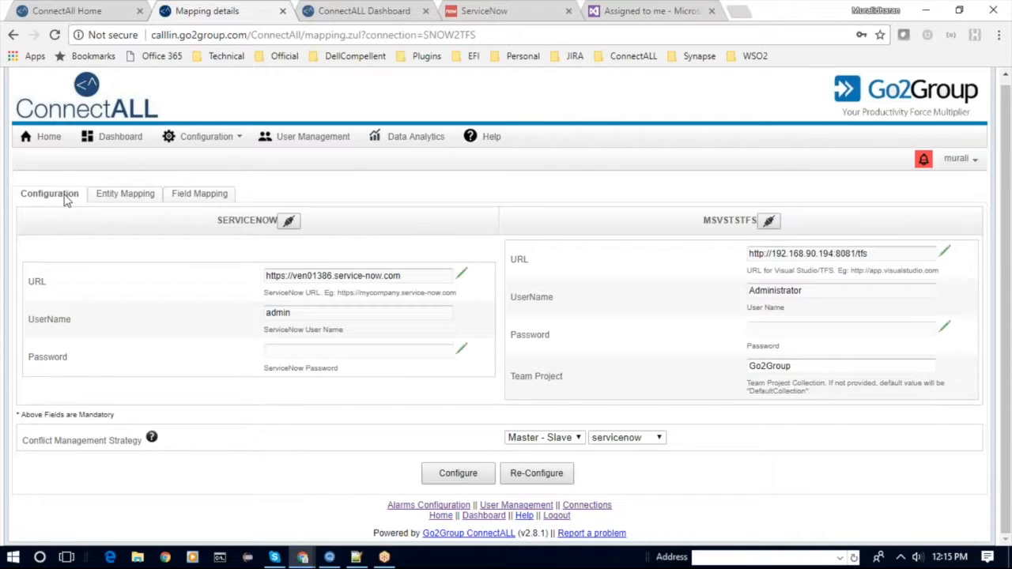
click(125, 194)
click(197, 199)
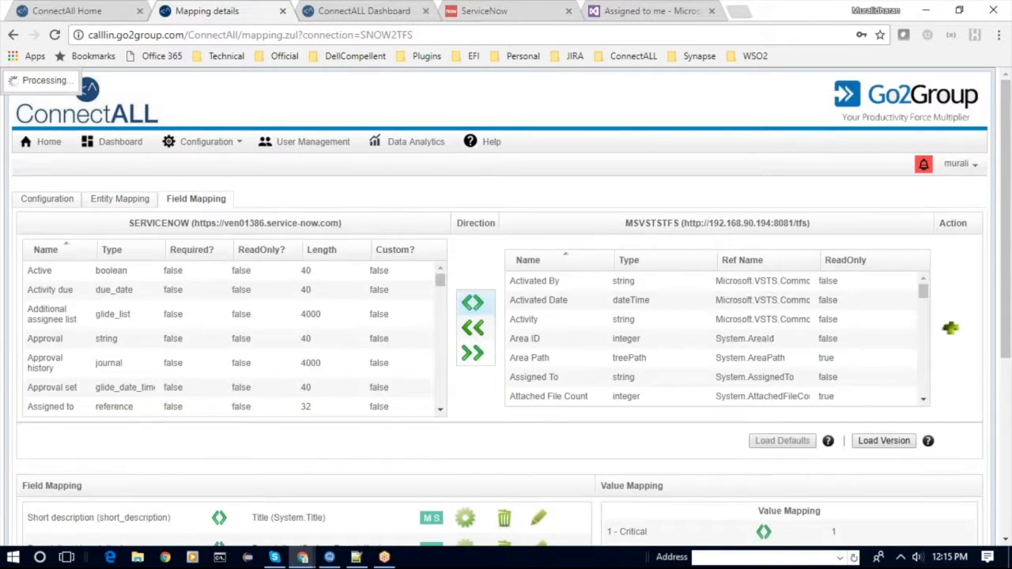
click(49, 200)
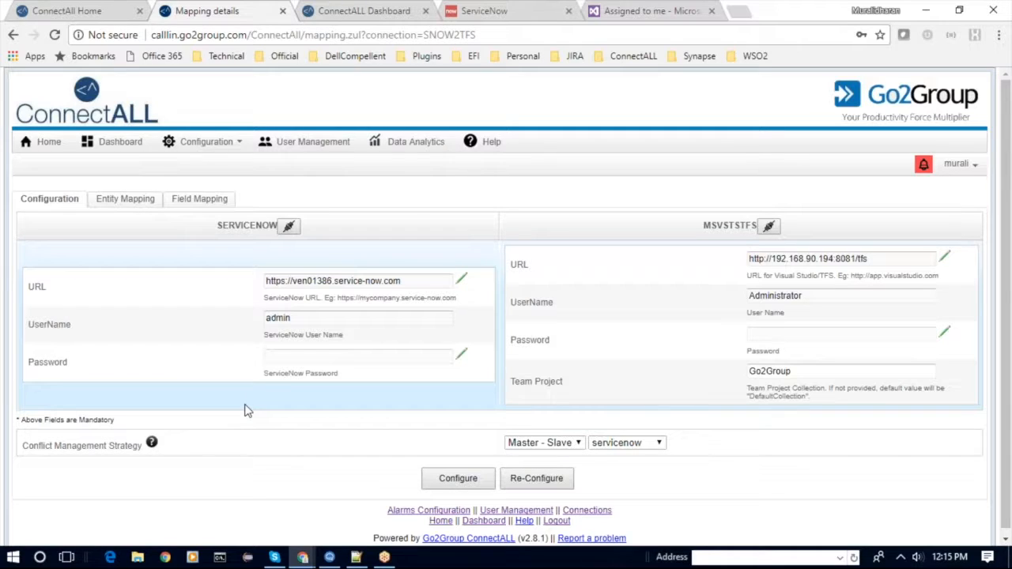
scroll(245, 409, down, 1)
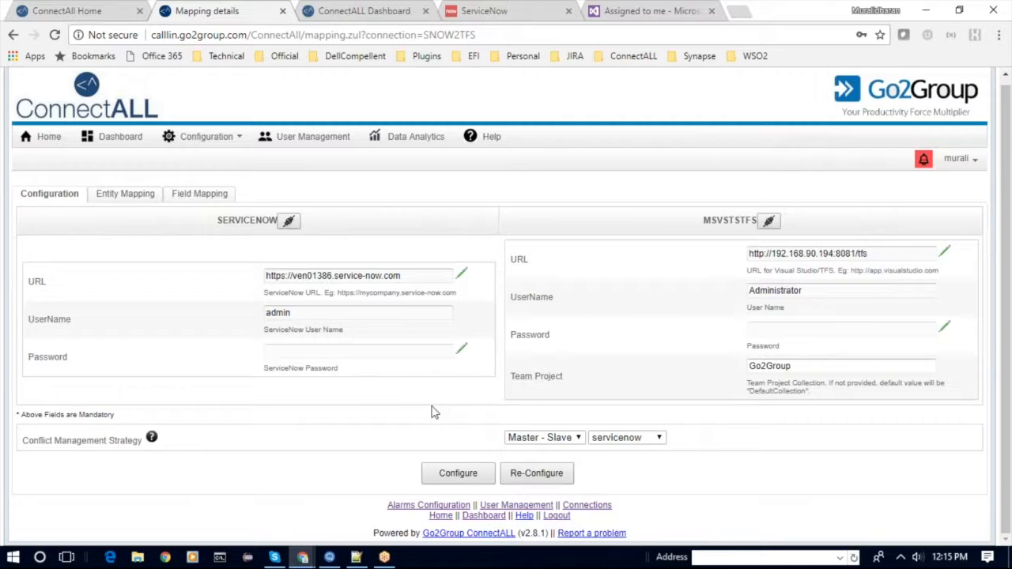
Step: In the entity mapping, select Incident as the ServiceNow task type
click(124, 198)
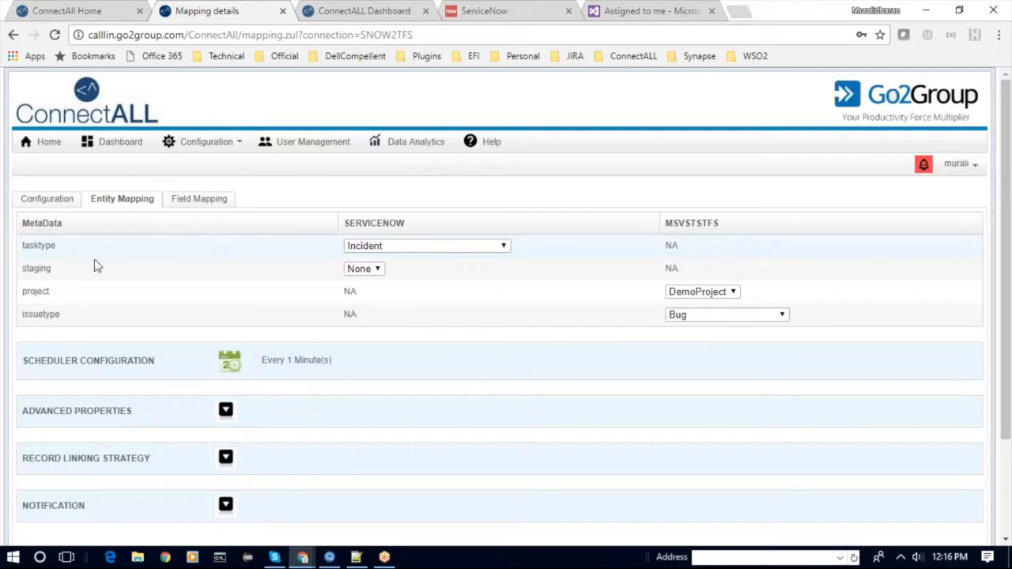
click(422, 249)
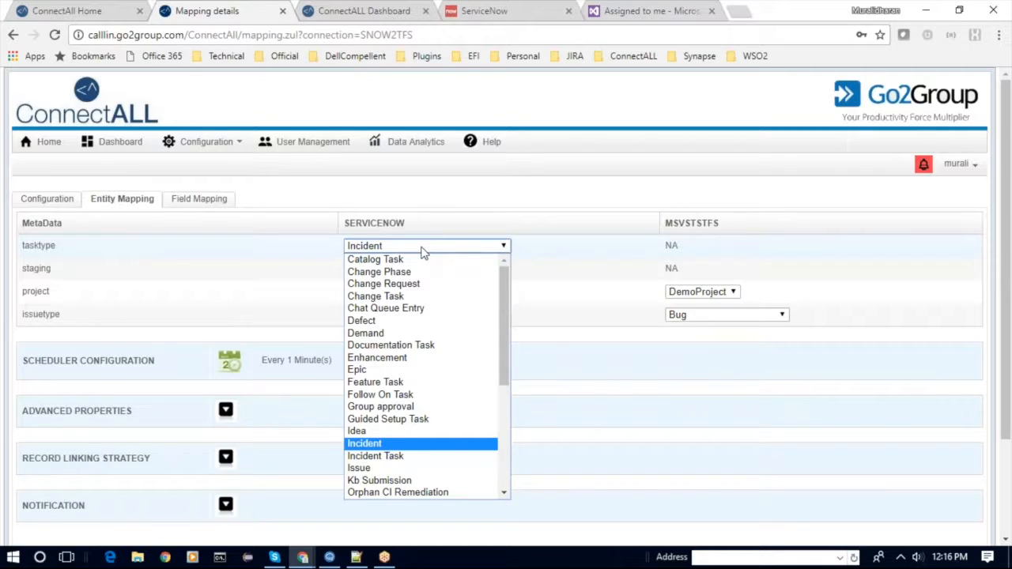
click(382, 445)
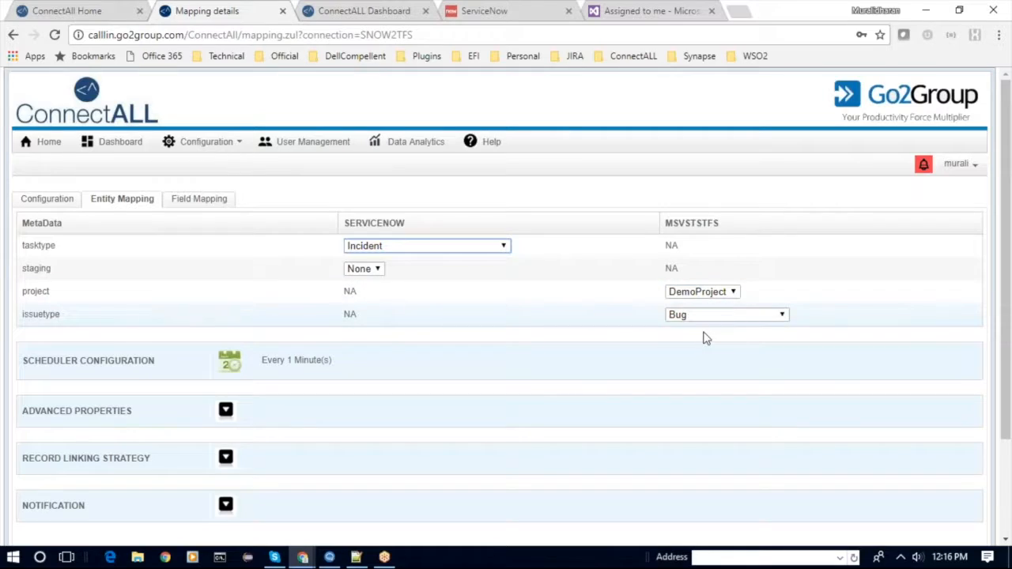
Step: Check the MSVSTSTFS project choices, keeping DemoProject, and select Bug as the issue type
click(734, 293)
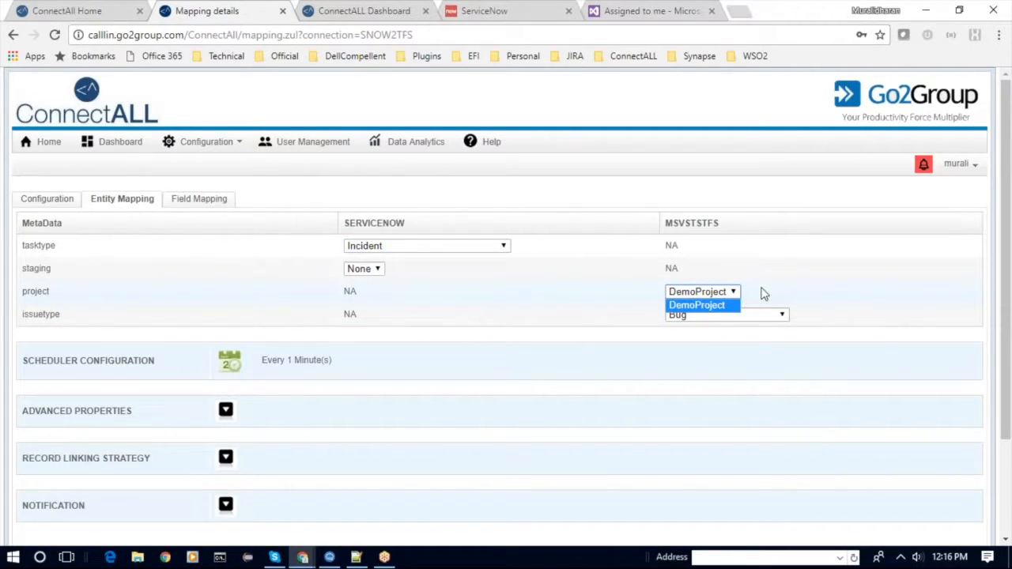
click(766, 297)
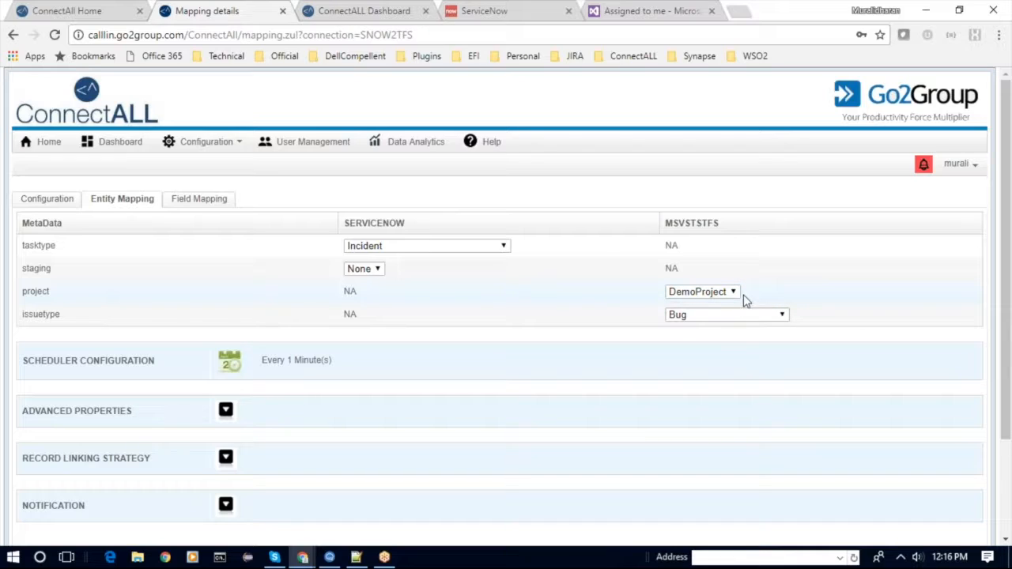
click(735, 294)
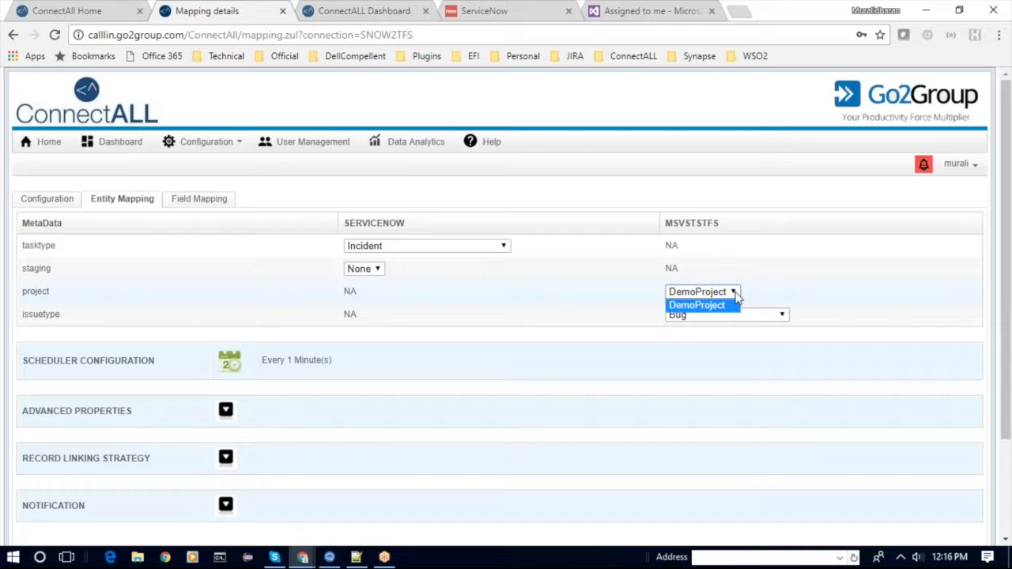
click(774, 296)
click(751, 321)
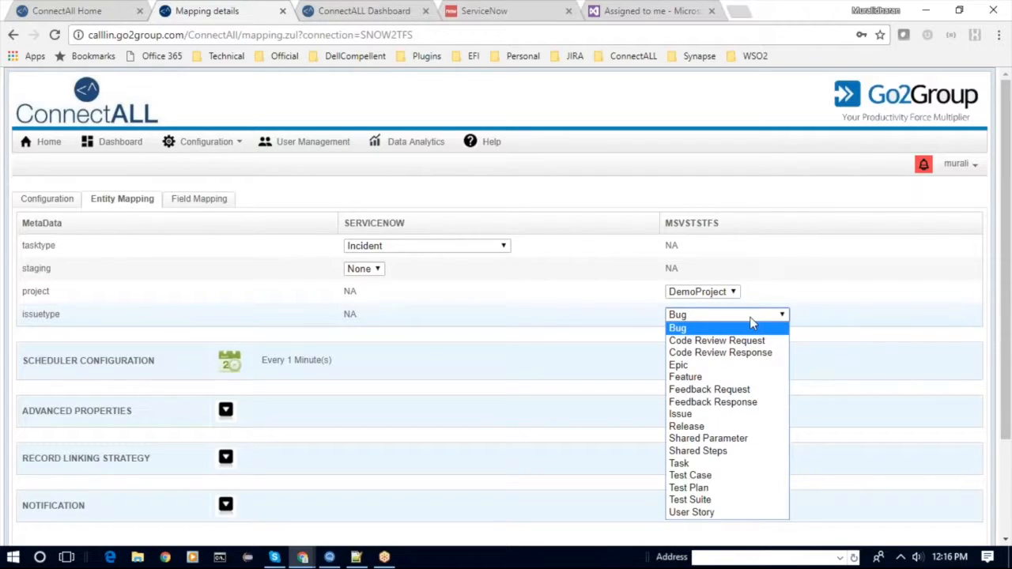
click(701, 333)
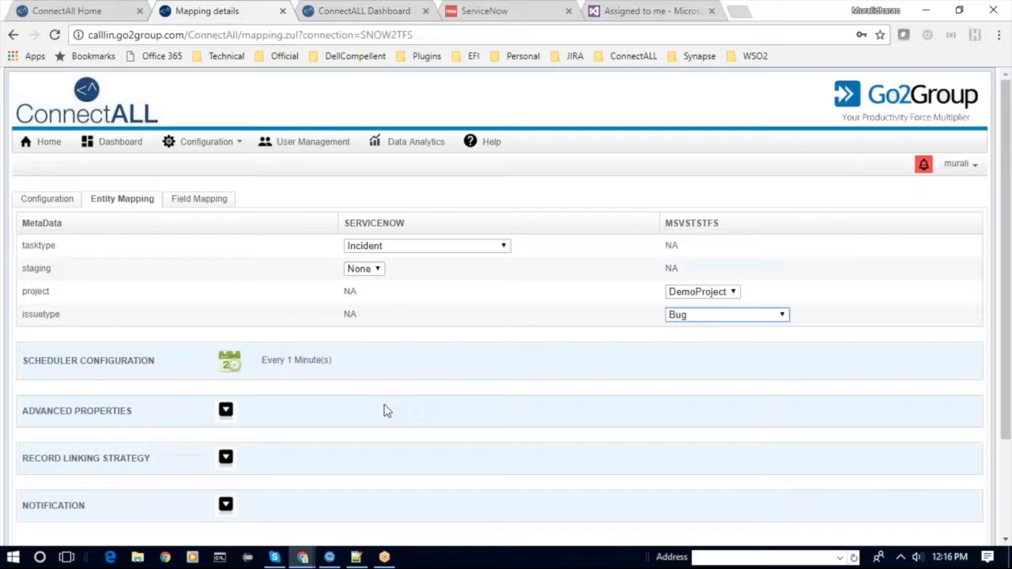
Step: In the field mapping, map ServiceNow's Assigned to field one-way to the MSVSTSTFS Assigned To field and add the mapping
scroll(423, 357, down, 3)
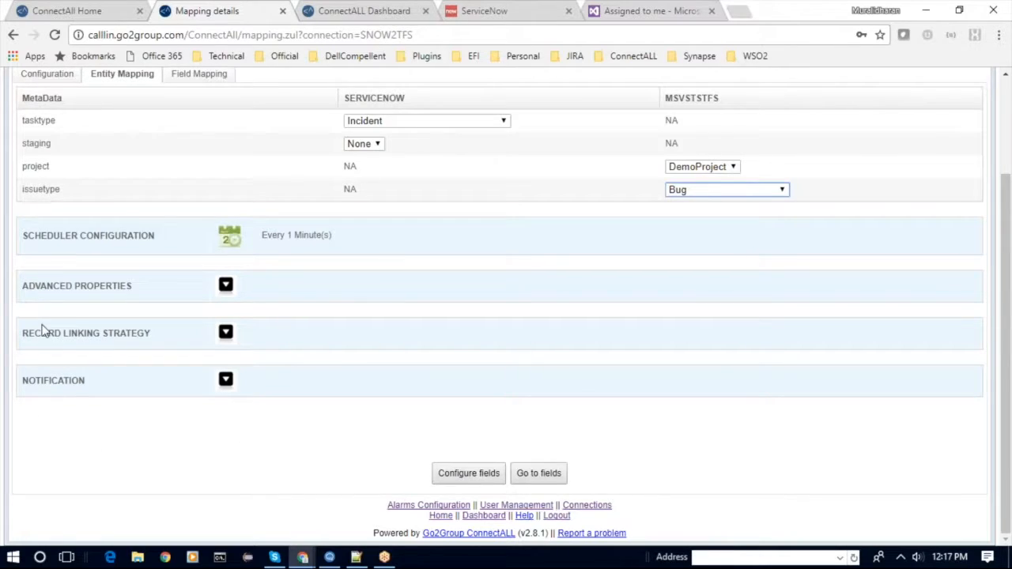
scroll(352, 373, up, 1)
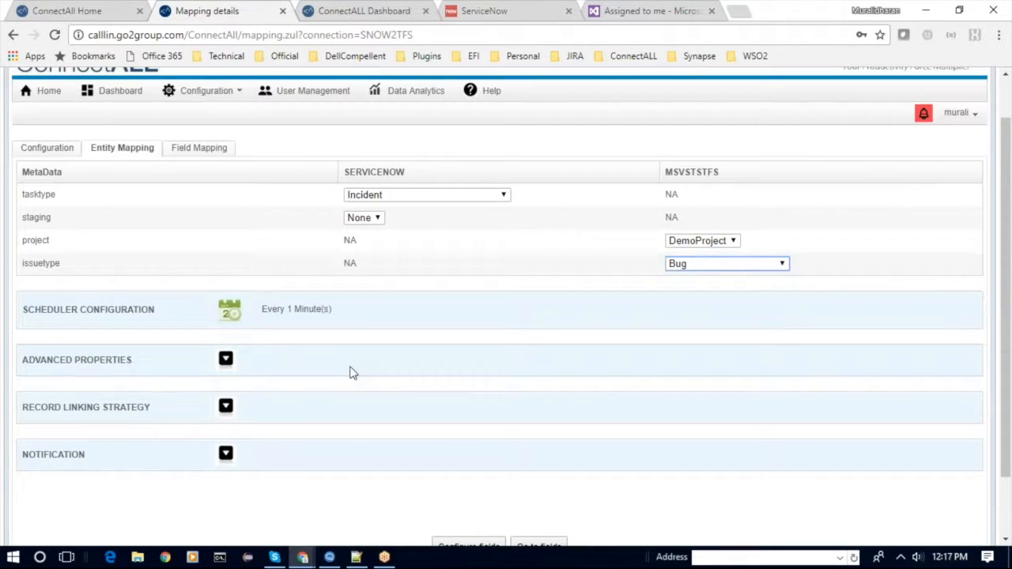
click(198, 150)
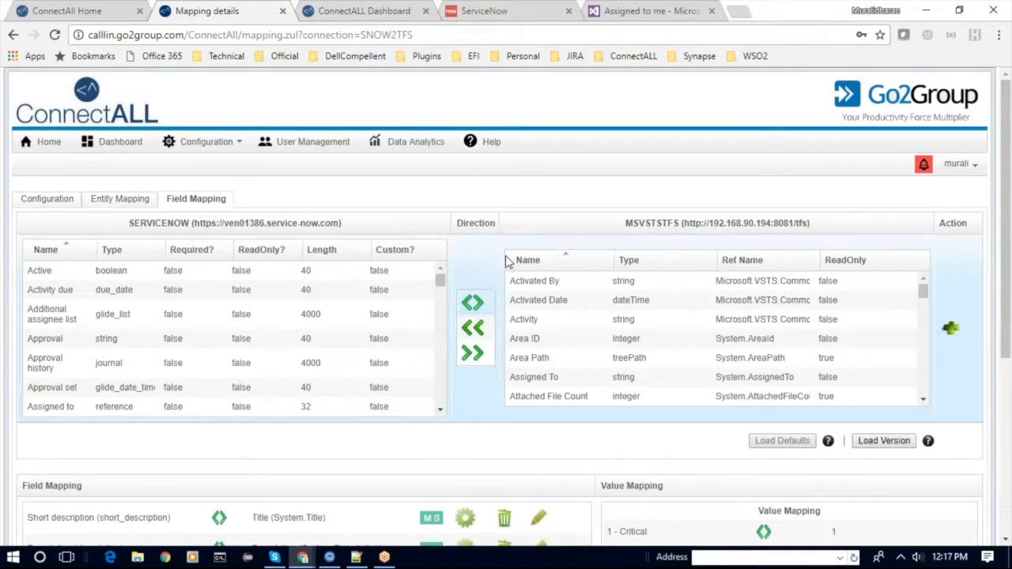
scroll(488, 273, down, 1)
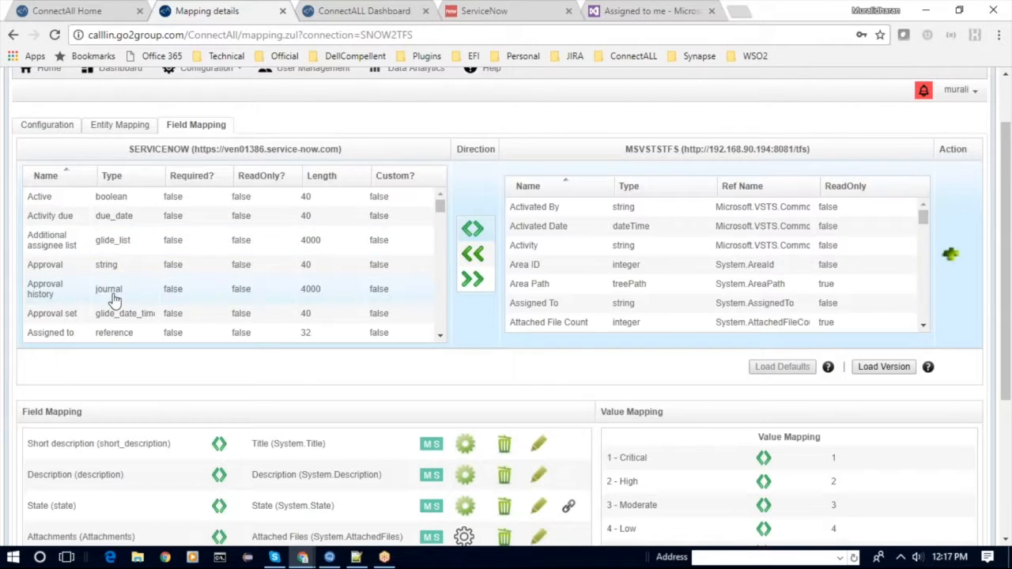
click(56, 335)
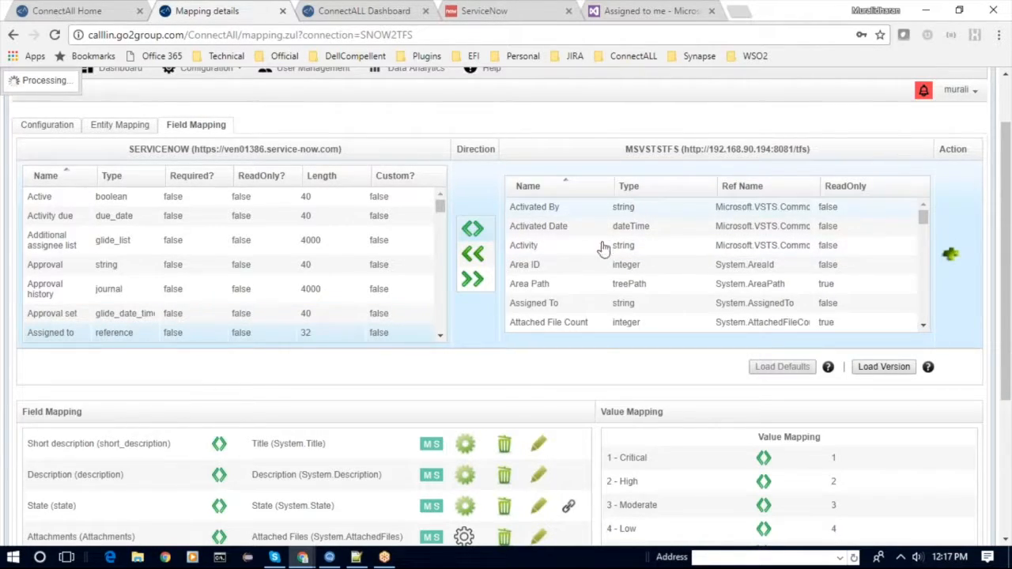
click(537, 310)
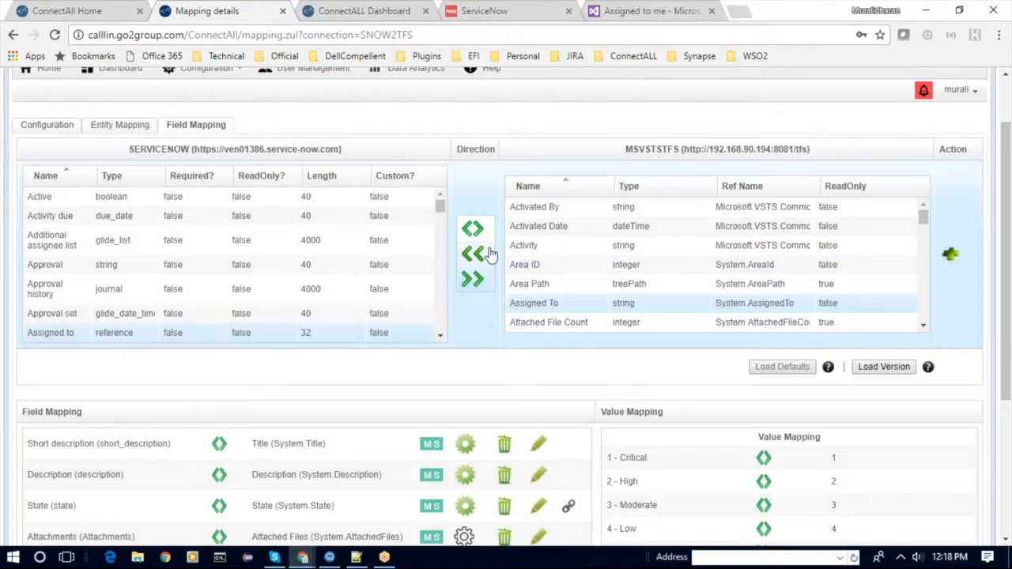
click(951, 255)
scroll(735, 399, down, 2)
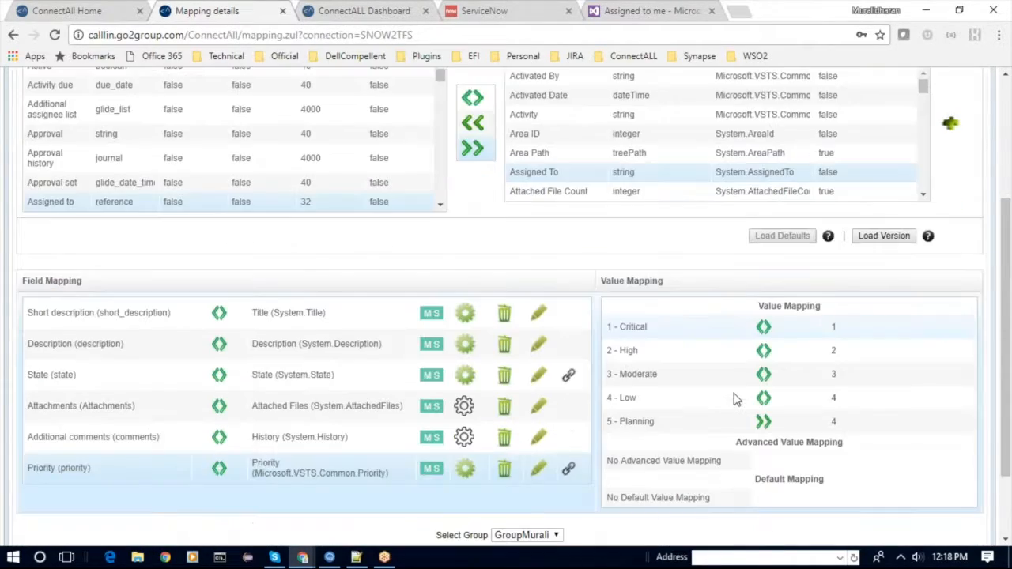
Step: Review the value mappings of the Assigned to, State and Priority field mappings
scroll(735, 399, down, 2)
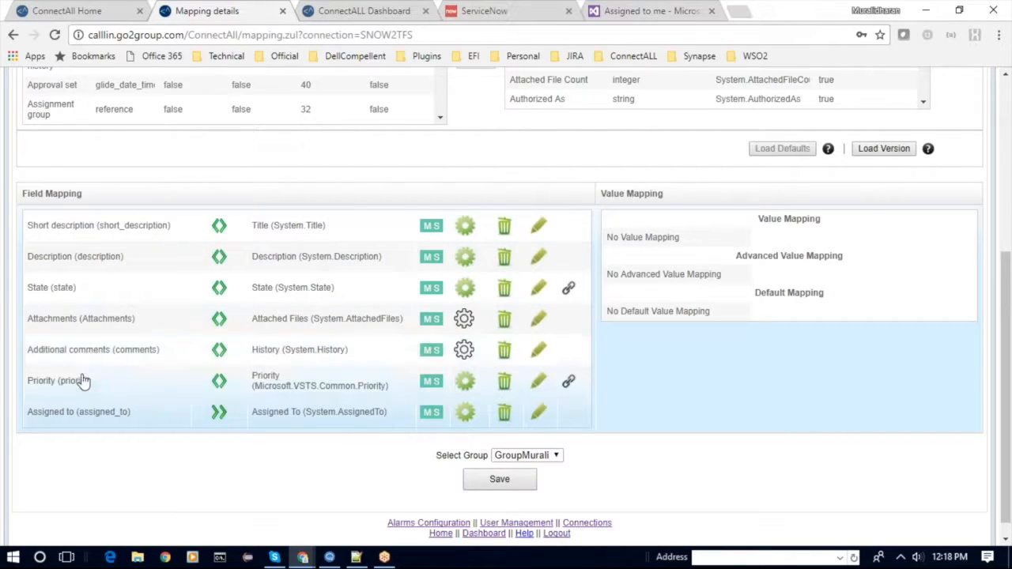
click(107, 412)
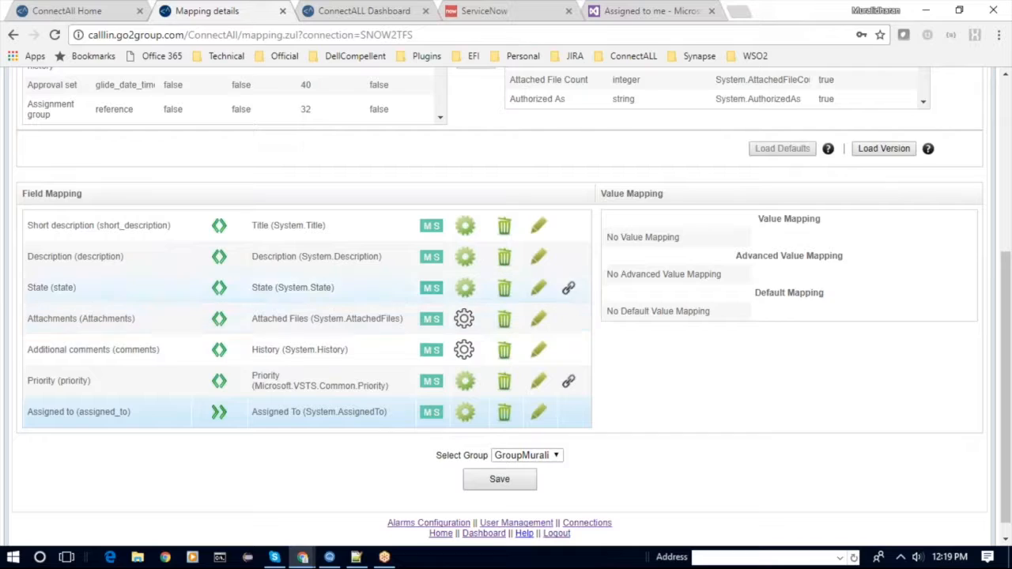
click(551, 287)
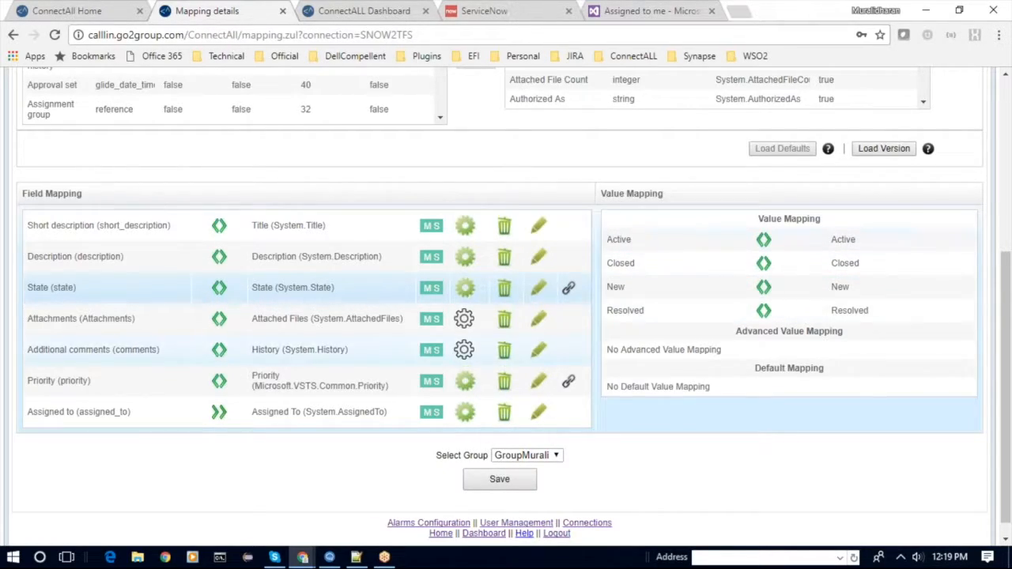
click(568, 383)
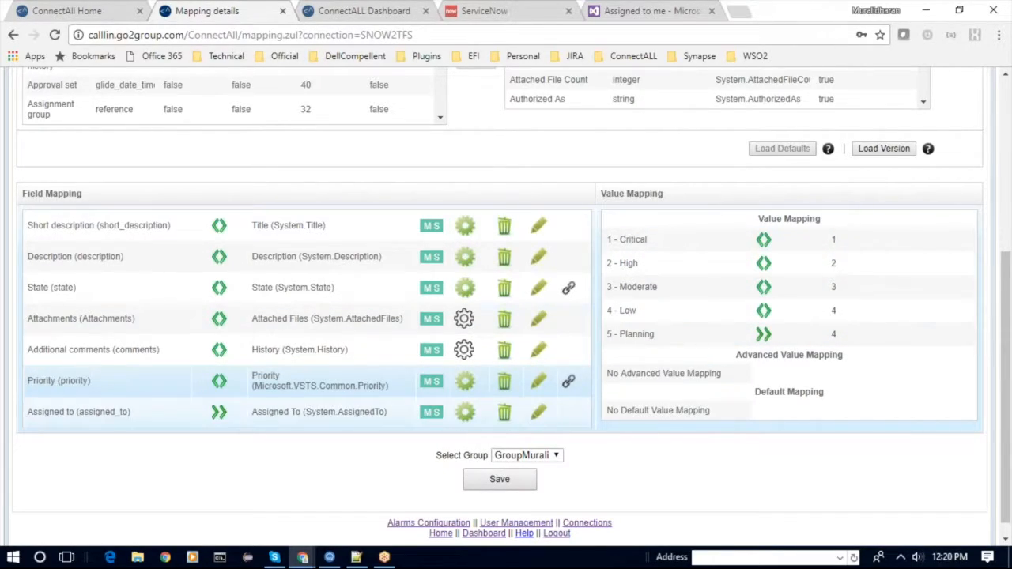
Step: Try enabling advanced value mapping and default mapping for the Priority field, checking the destination choices for the advanced values
click(538, 383)
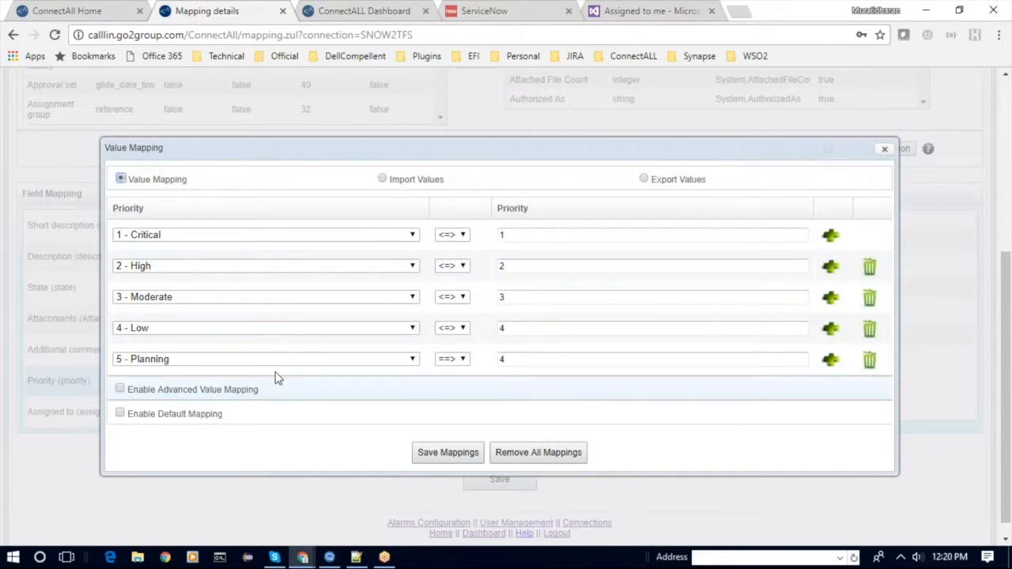
click(147, 391)
scroll(396, 411, down, 1)
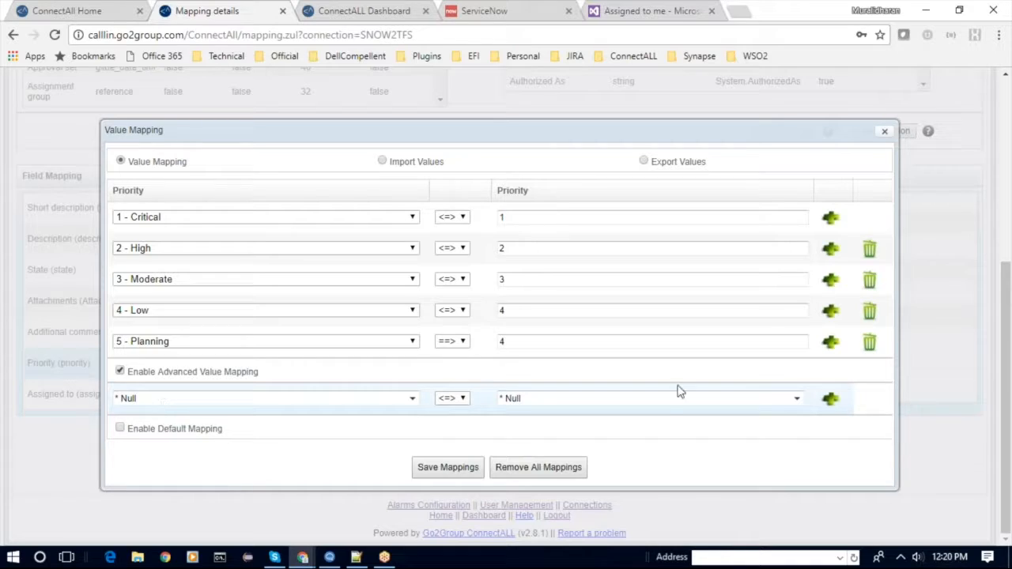
click(795, 398)
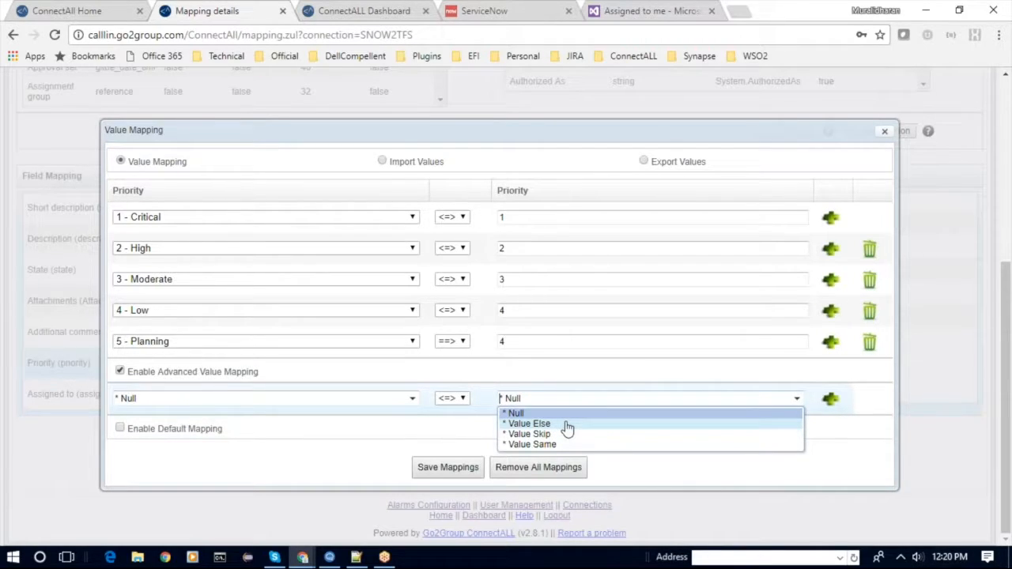
click(482, 402)
click(142, 433)
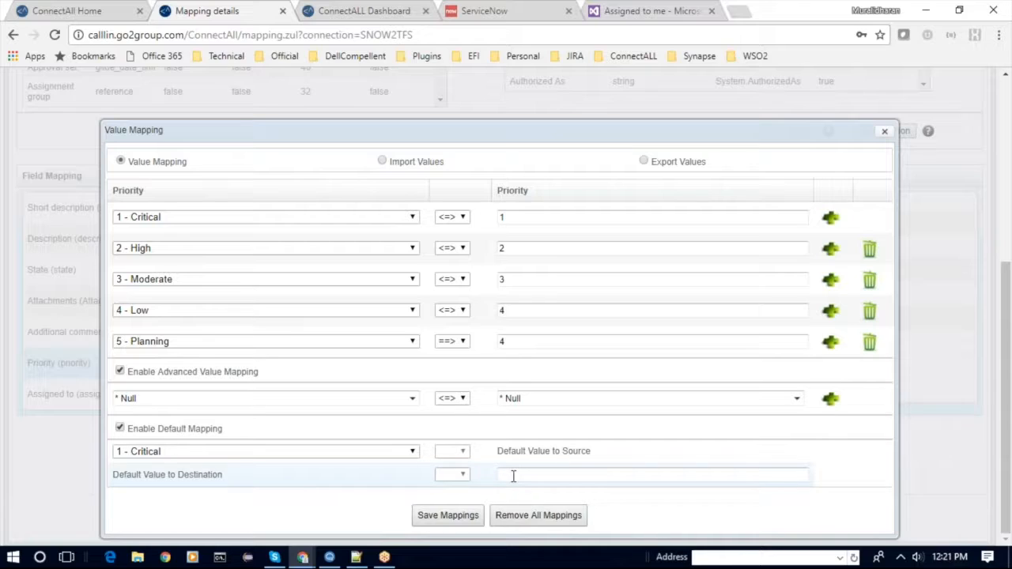
Step: Disable default mapping and advanced value mapping for the Priority field, and save its value mappings
click(118, 428)
click(120, 371)
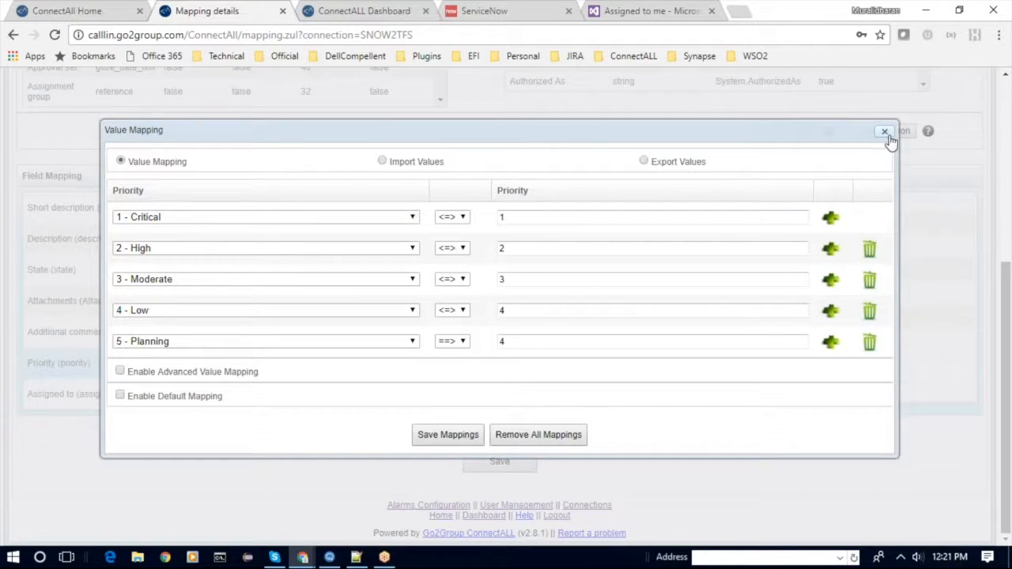
click(473, 434)
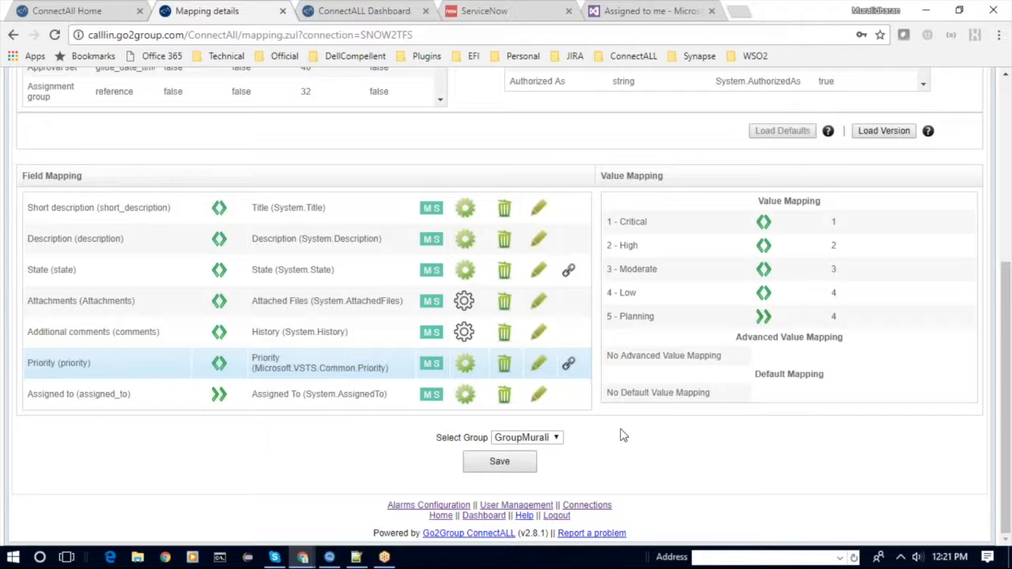
scroll(622, 435, up, 3)
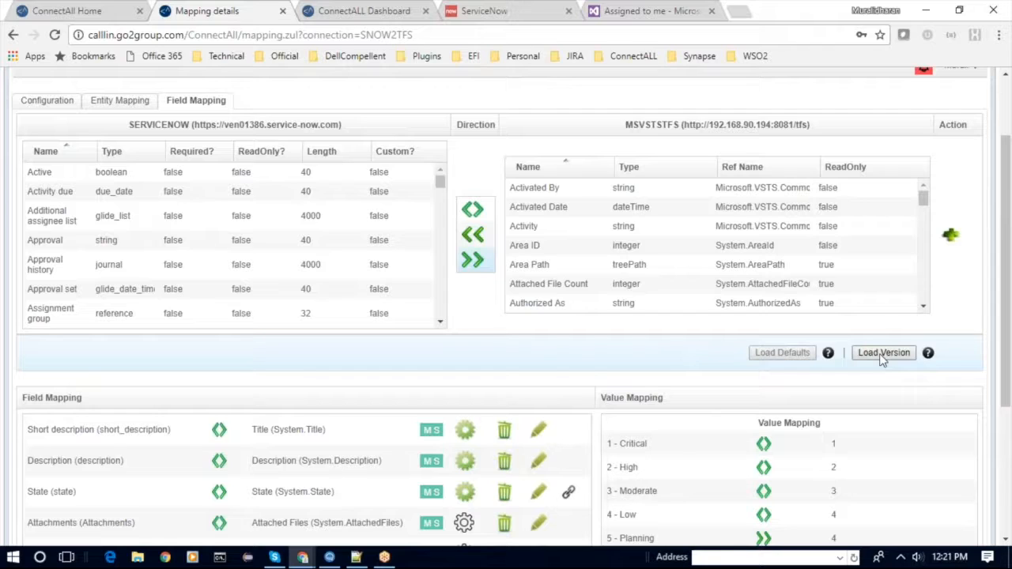
scroll(519, 419, up, 1)
scroll(518, 419, down, 4)
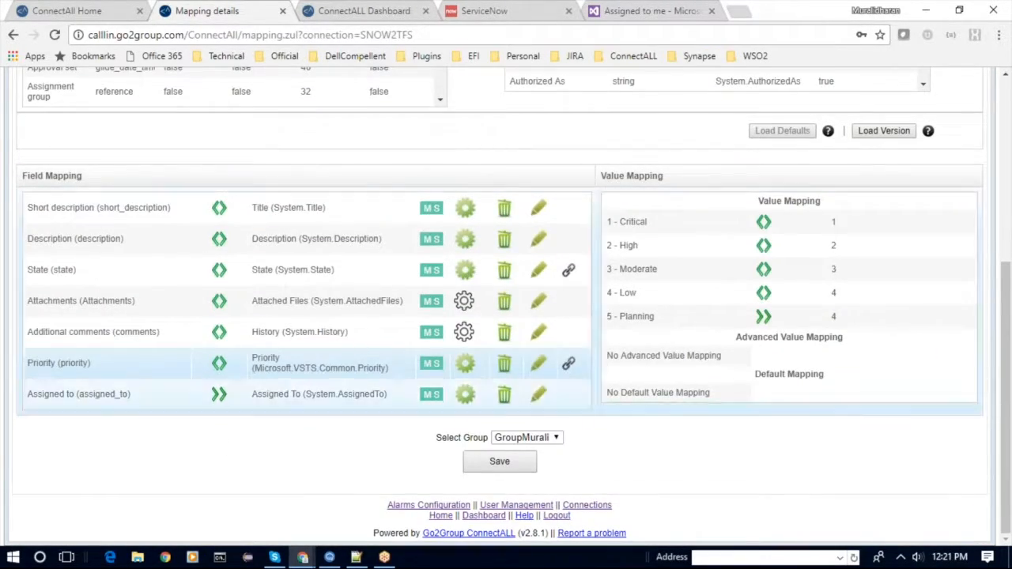
scroll(223, 402, up, 3)
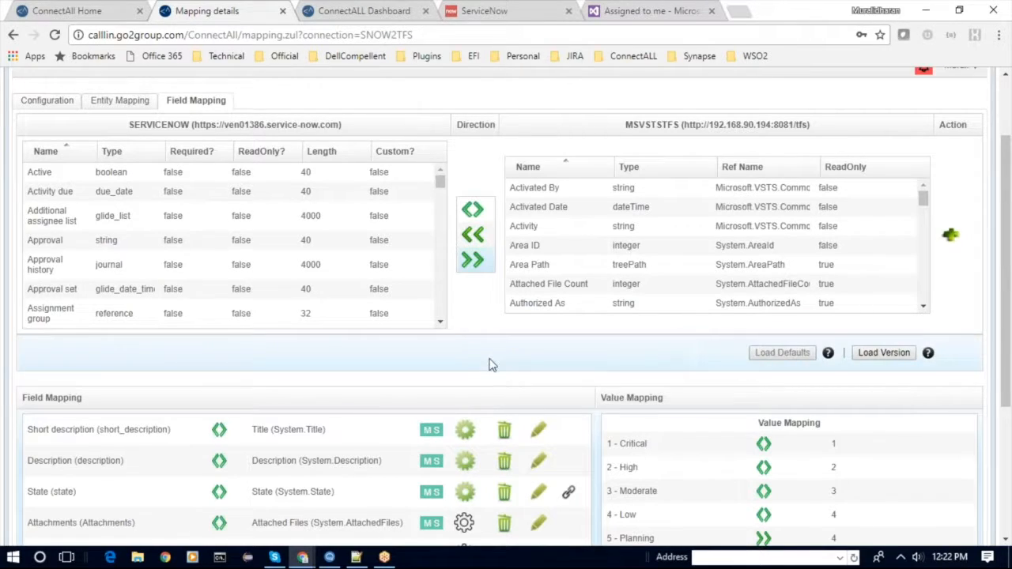
scroll(490, 361, up, 2)
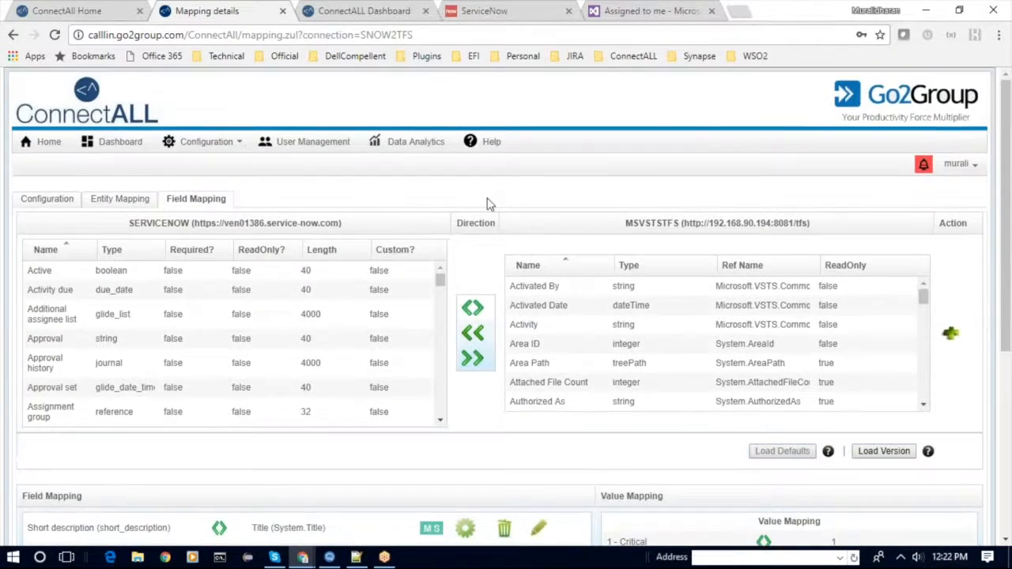
Step: Compare the connection's ServiceNow URL and Incident task type with the ServiceNow site, and look at the ConnectALL Dashboard
click(491, 14)
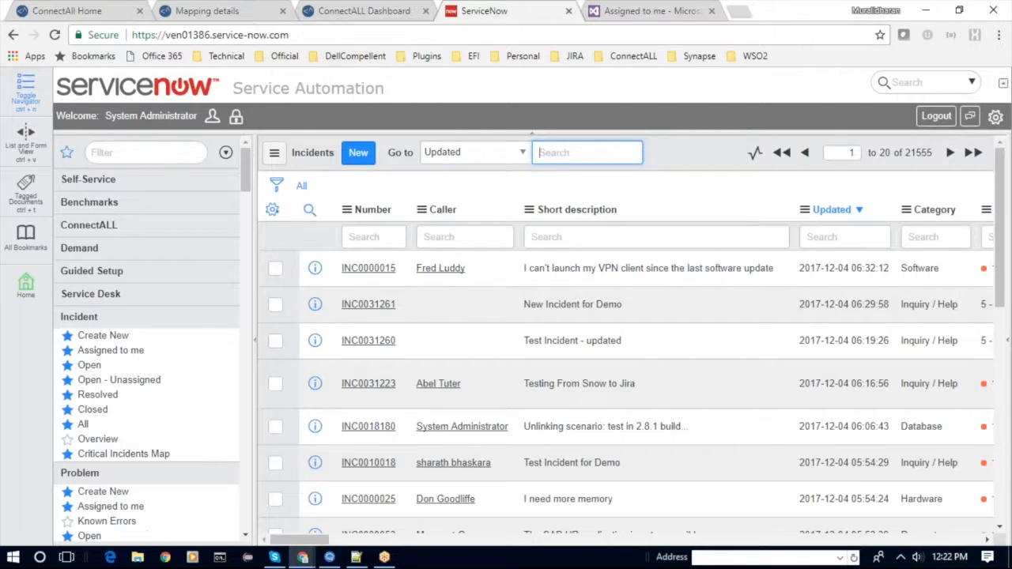
click(209, 12)
click(111, 199)
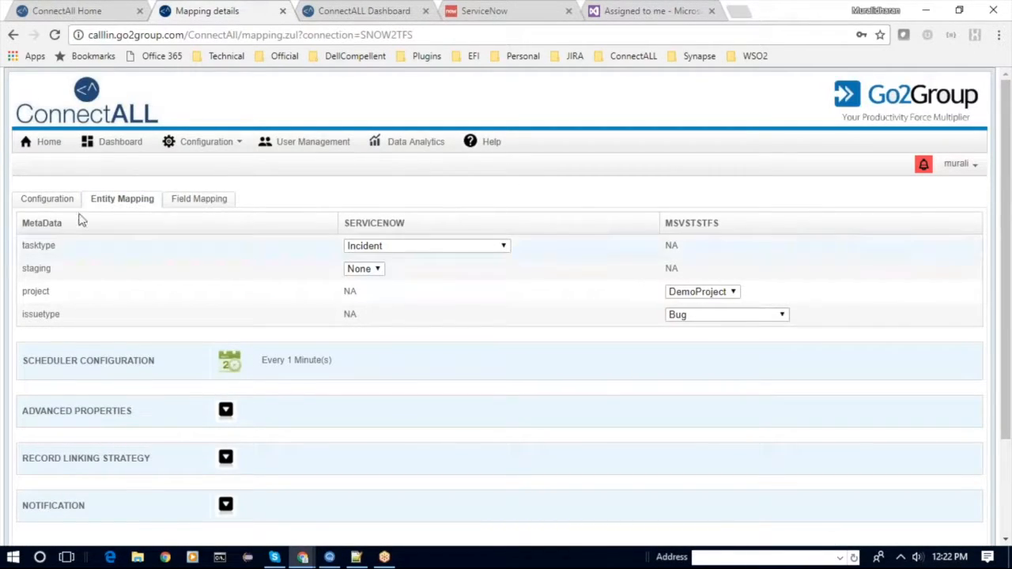
click(47, 200)
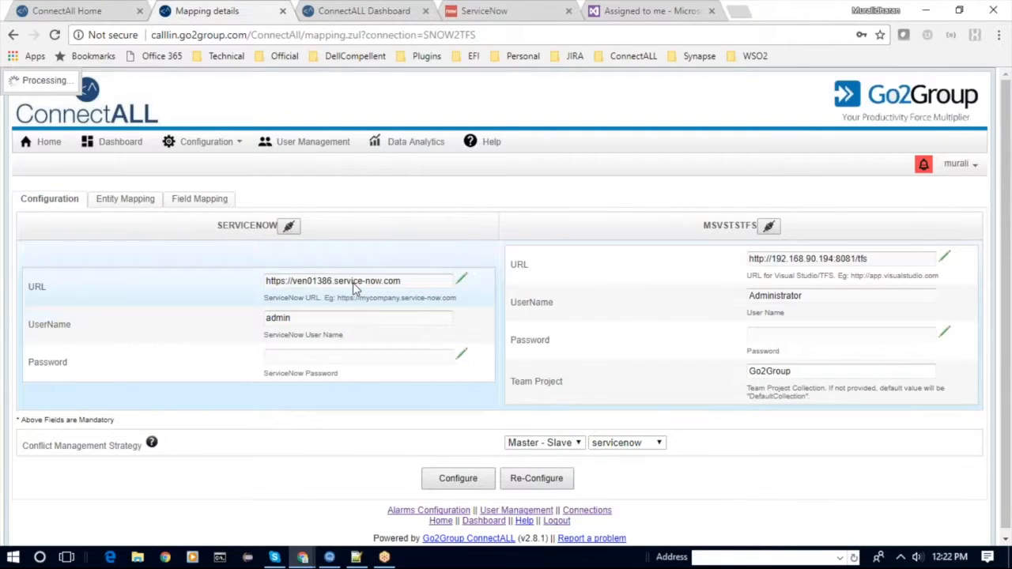
click(519, 16)
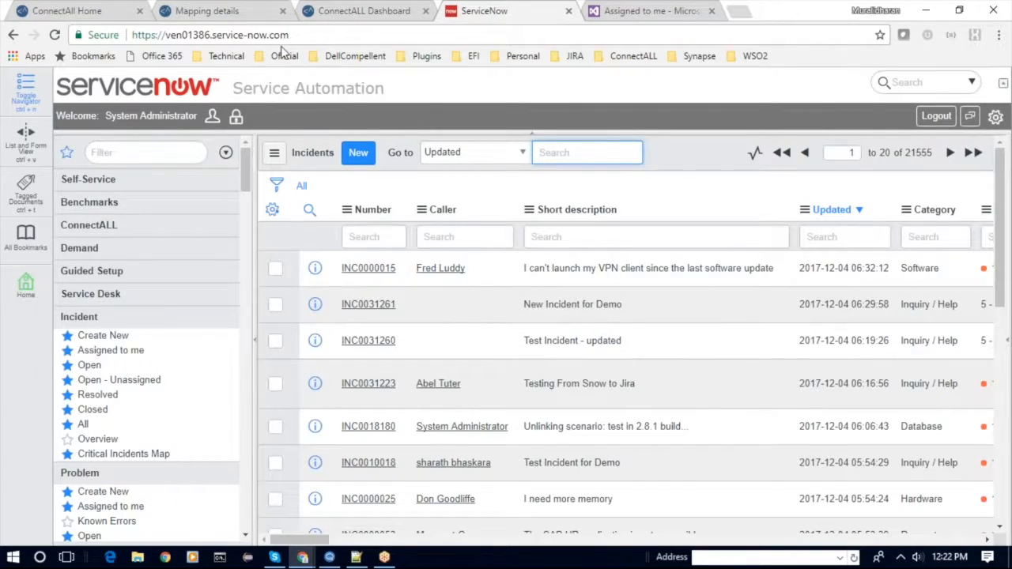
click(204, 12)
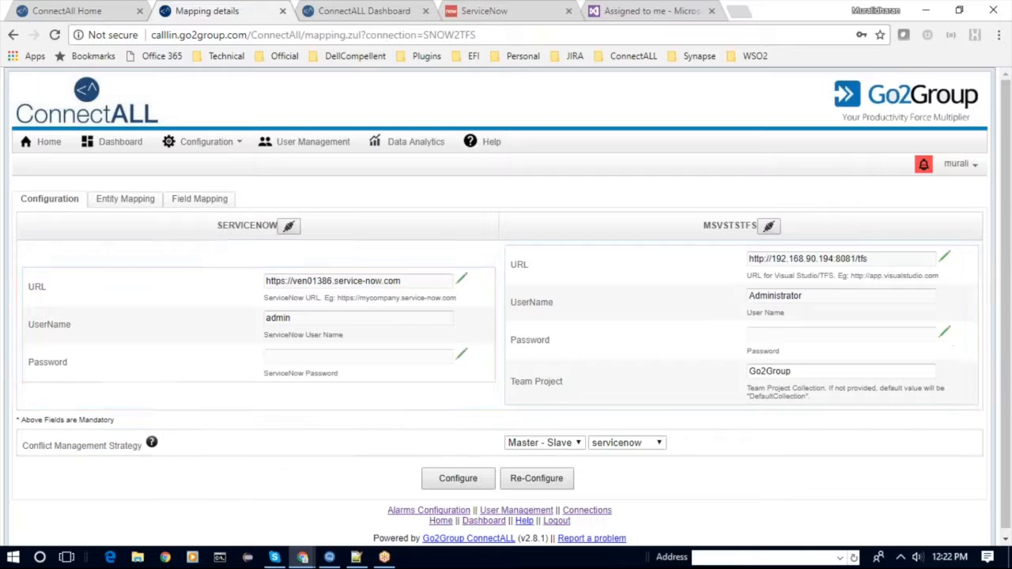
click(123, 199)
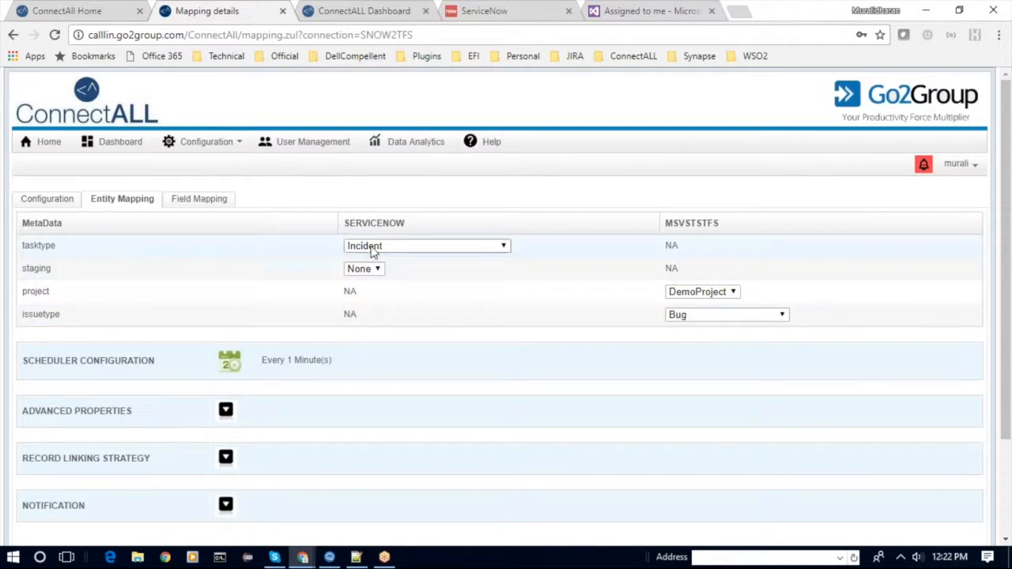
click(487, 12)
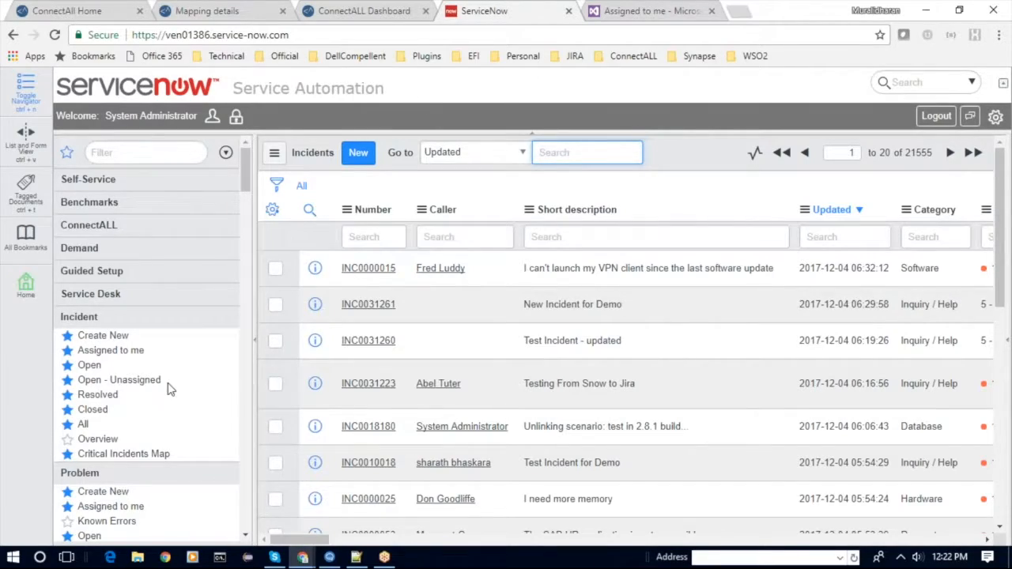
click(368, 15)
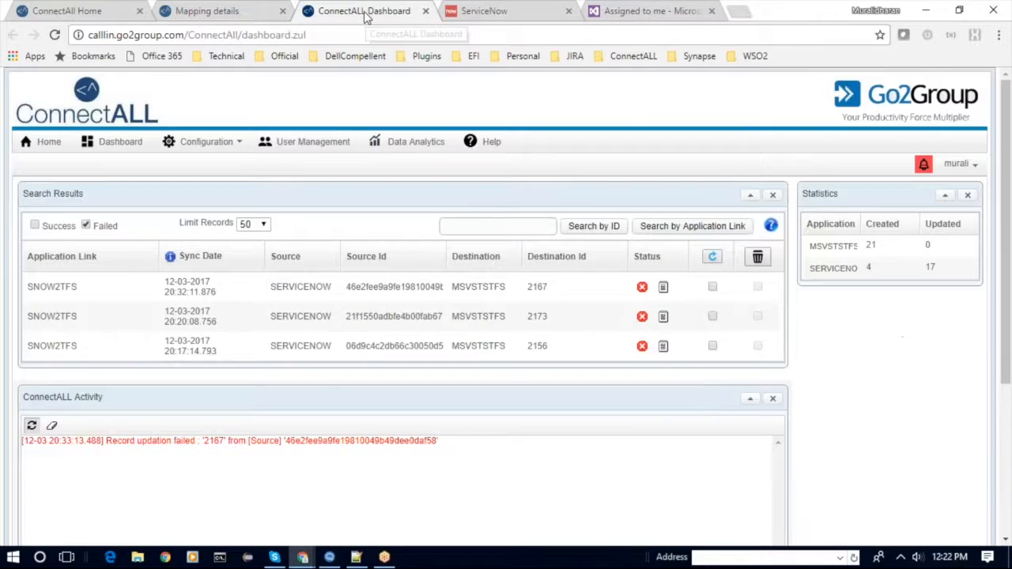
Step: Switch to ServiceNow and start a new incident with the short description "New incident created for SNOW to TFS Demo"
click(490, 12)
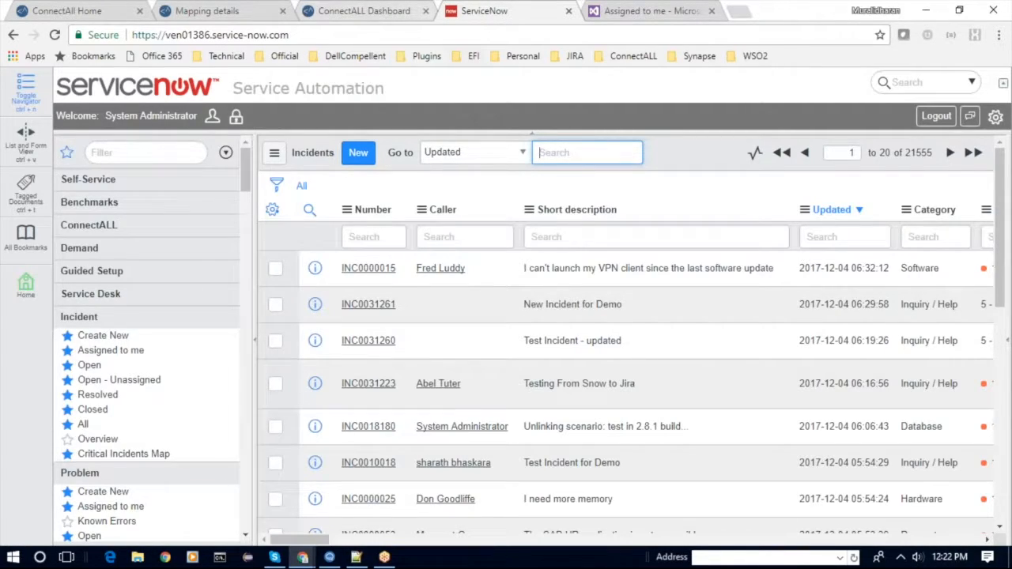
click(358, 154)
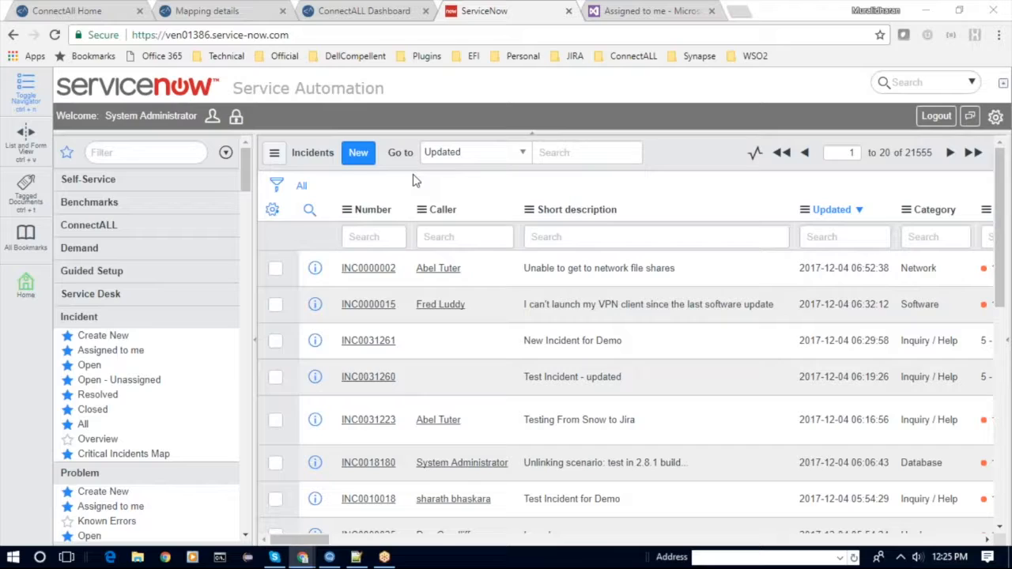
click(360, 154)
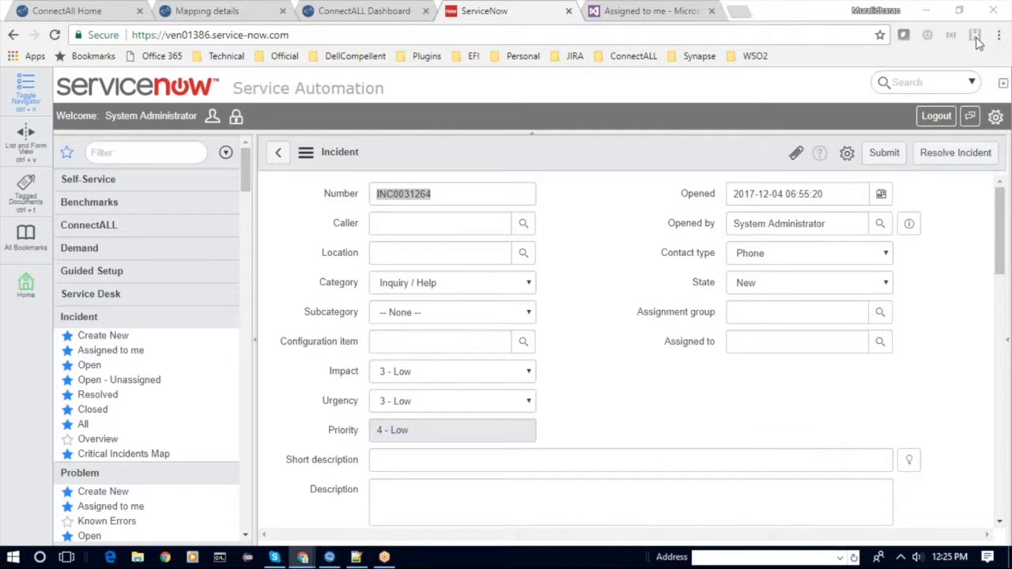
scroll(447, 277, down, 3)
click(447, 238)
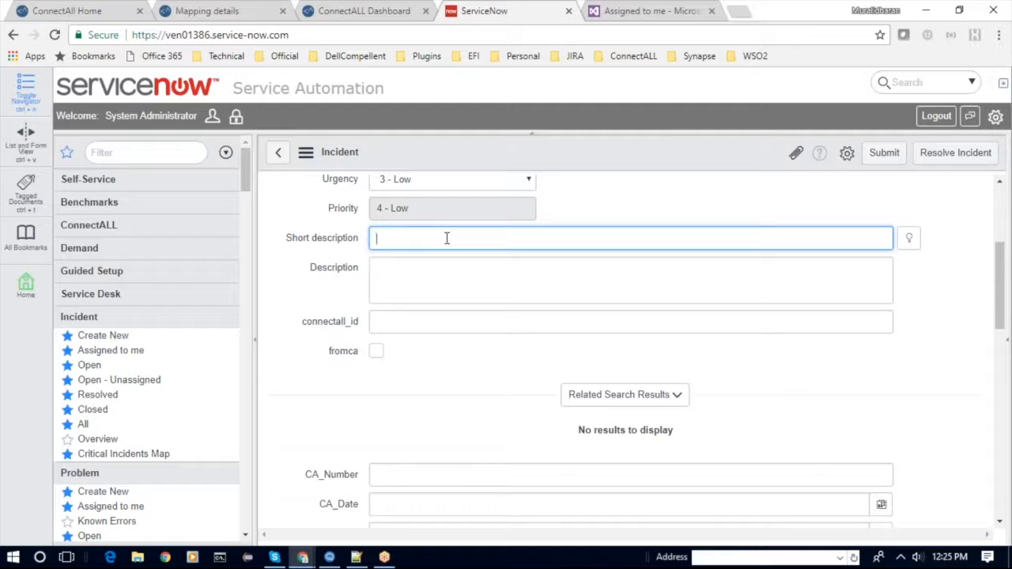
text(New)
text(ncident)
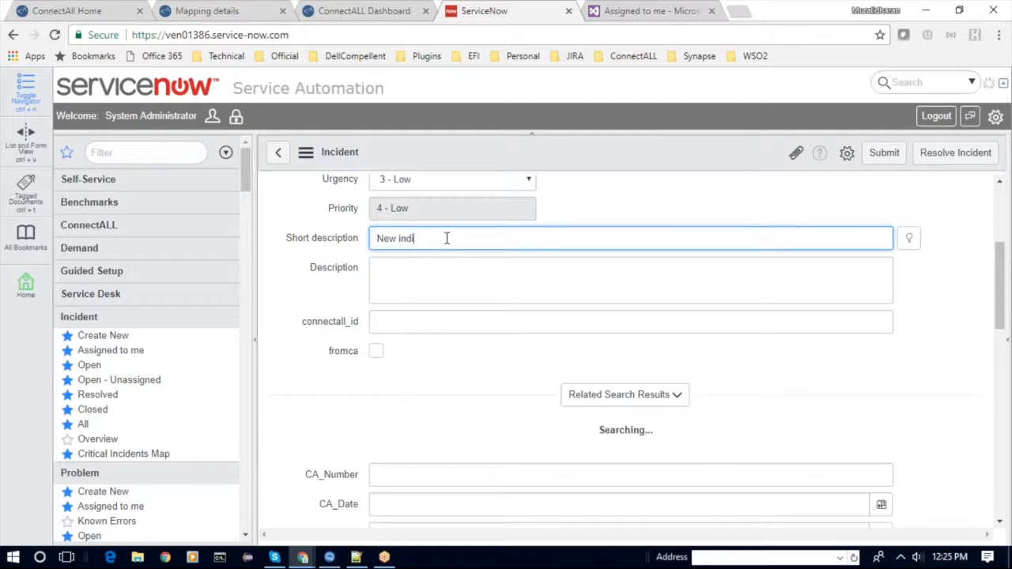
text( cr)
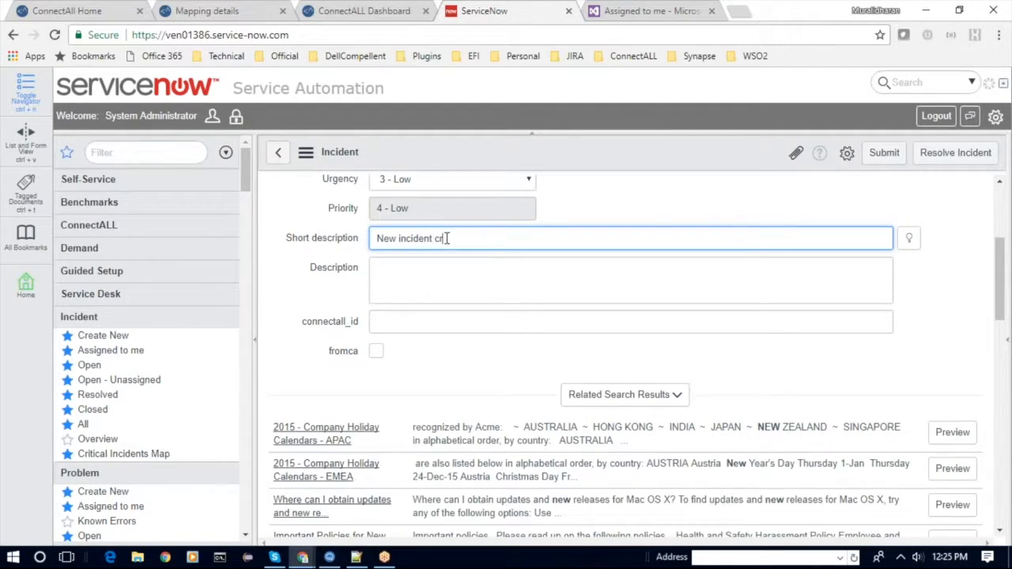
text(eated for SNOW to TFS Demo)
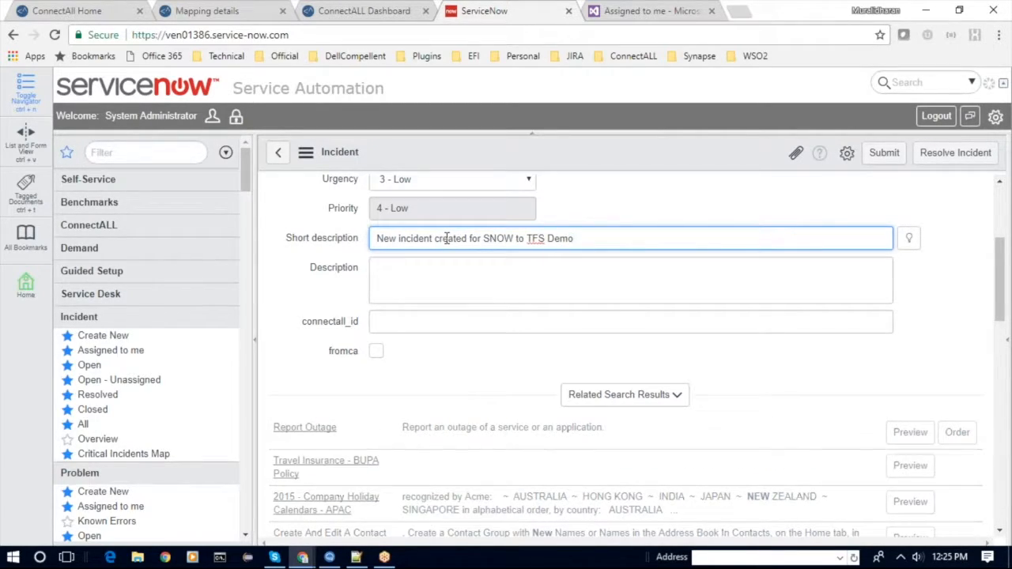
Step: Enter "Some description here..." as the incident's description and submit the incident
click(434, 284)
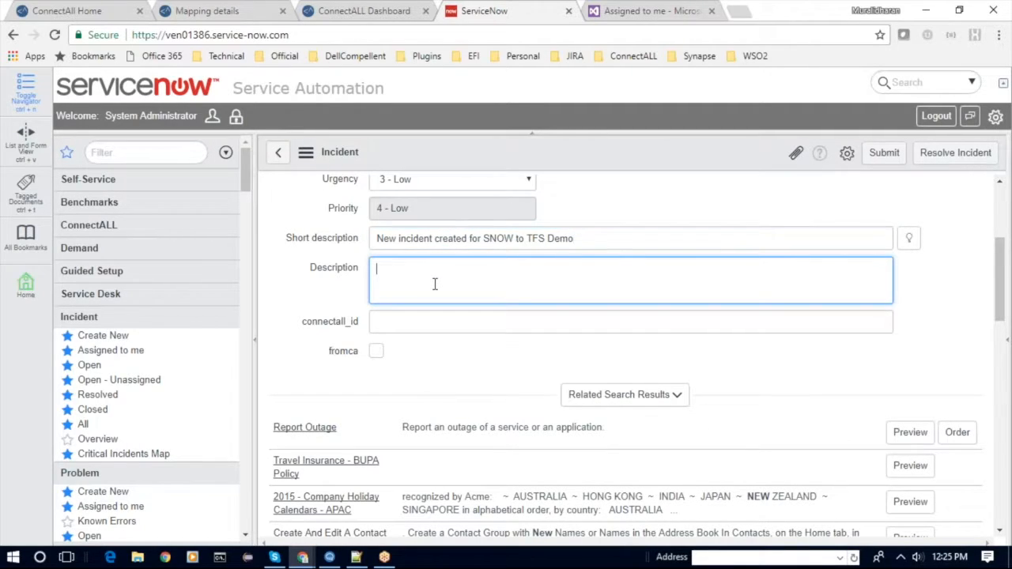
text(Some description here...)
scroll(398, 422, down, 5)
scroll(388, 446, down, 10)
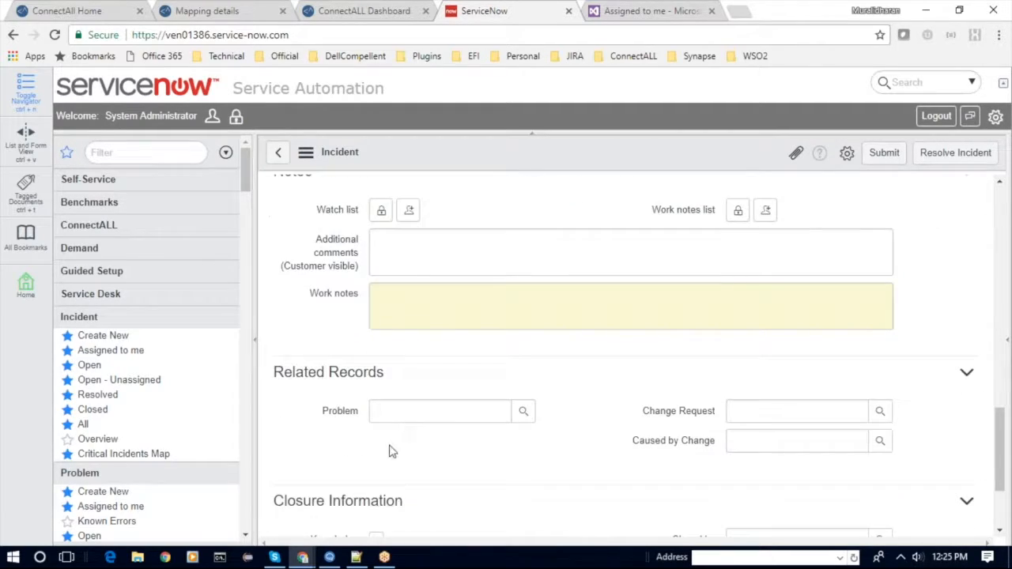
click(294, 459)
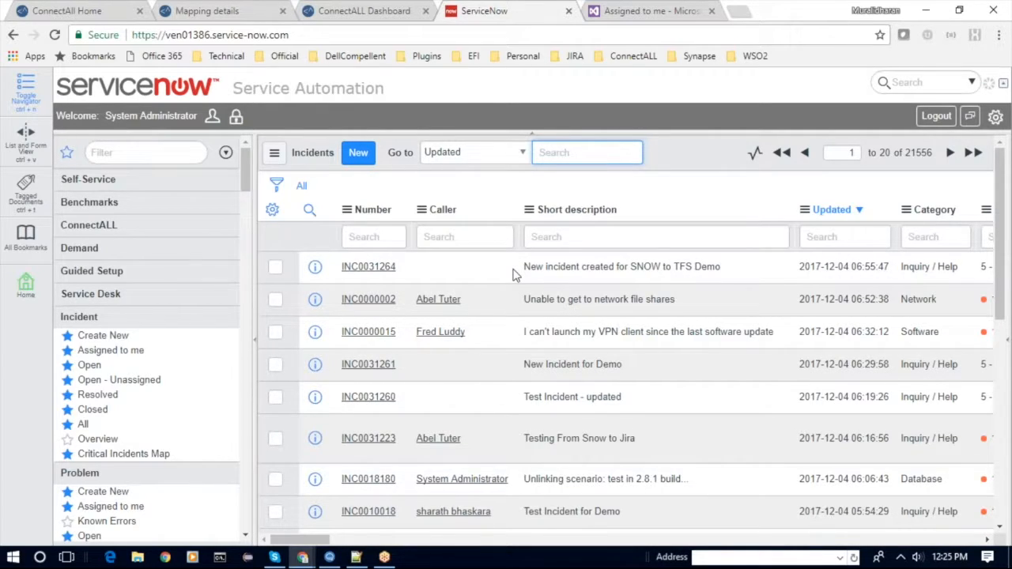
Step: Switch to the ConnectALL Dashboard and check the sync activity for the new incident's record
click(371, 18)
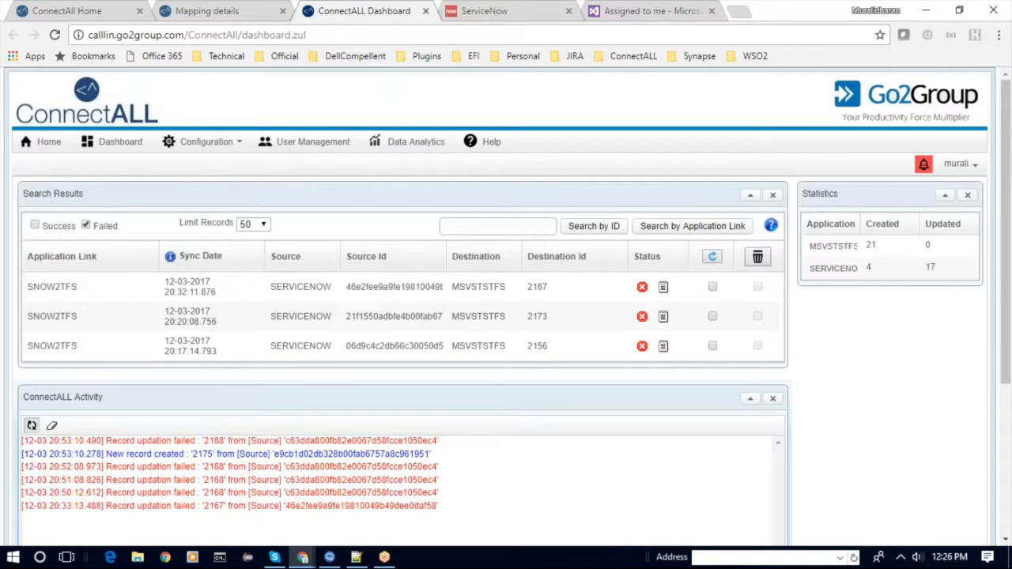
scroll(690, 439, down, 1)
scroll(691, 439, down, 1)
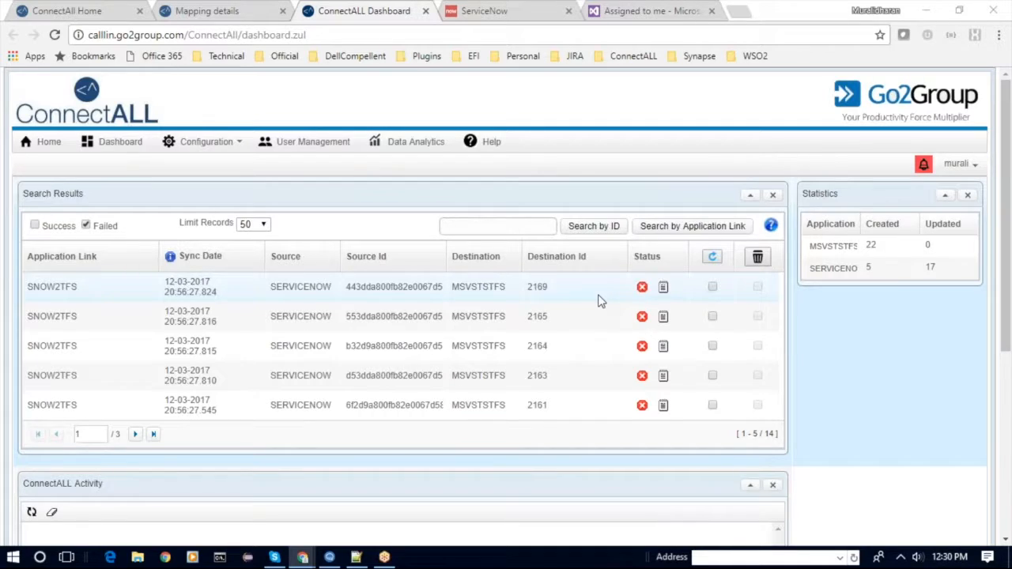
Step: Open the error log of the failed SNOW2TFS sync with destination ID 2169 and read the full error message
click(662, 289)
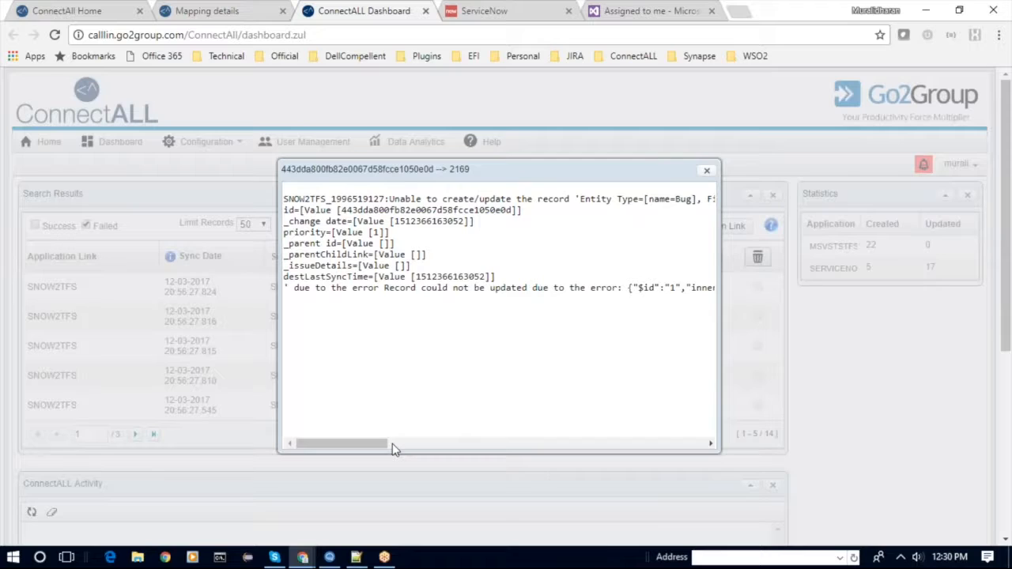
drag(377, 445, 405, 449)
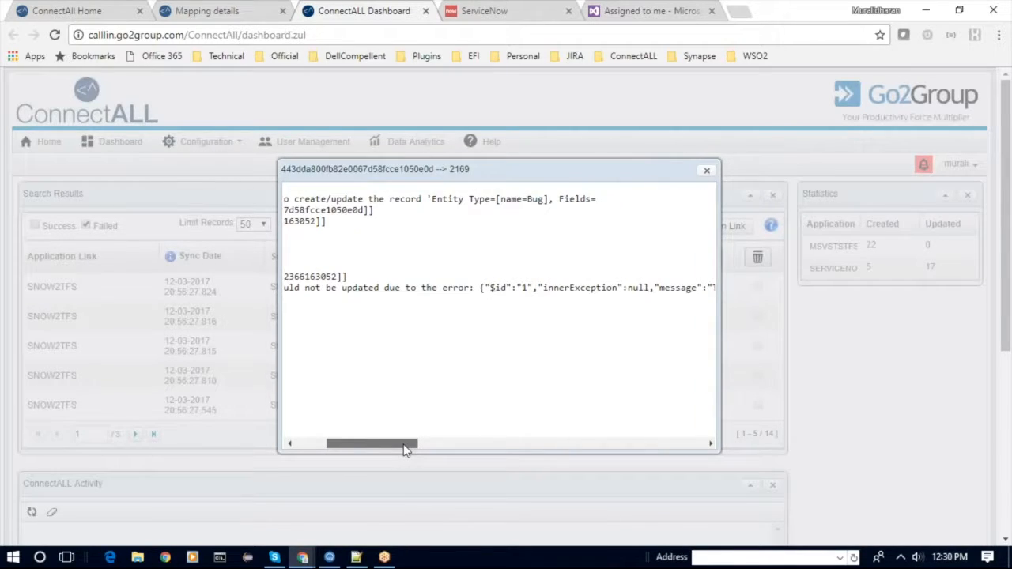
drag(403, 449, 469, 465)
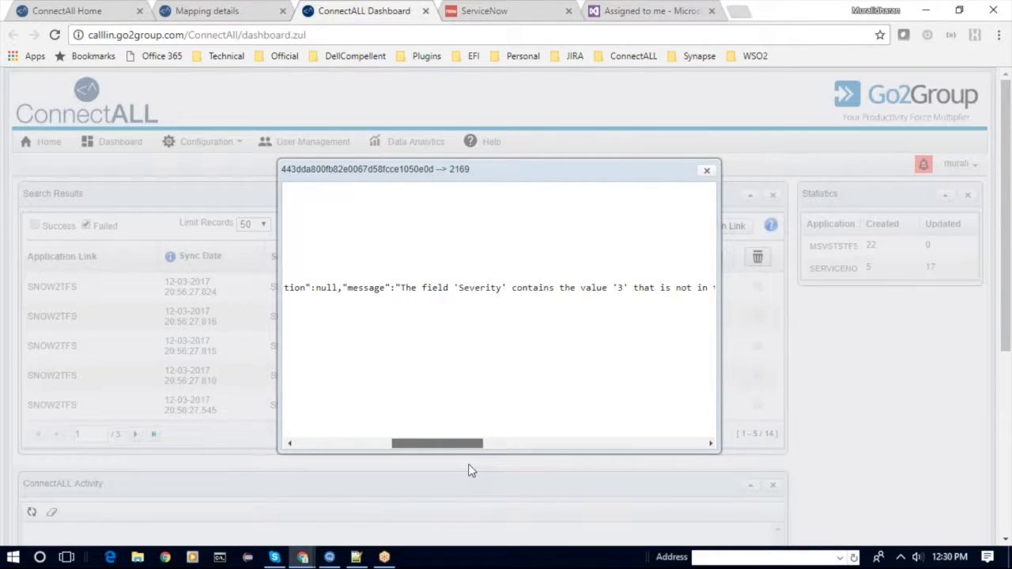
drag(469, 469, 558, 452)
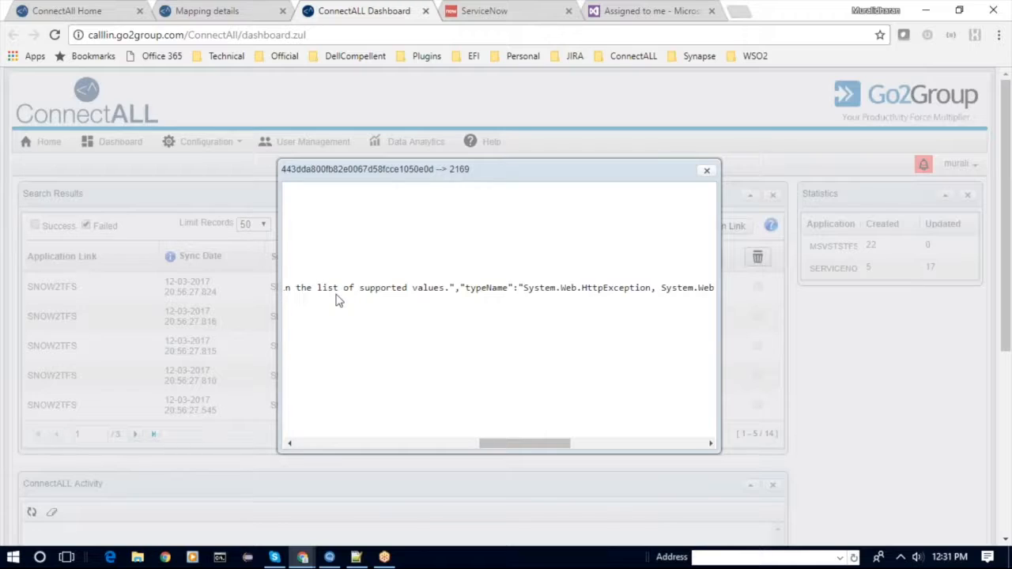
drag(519, 447, 499, 455)
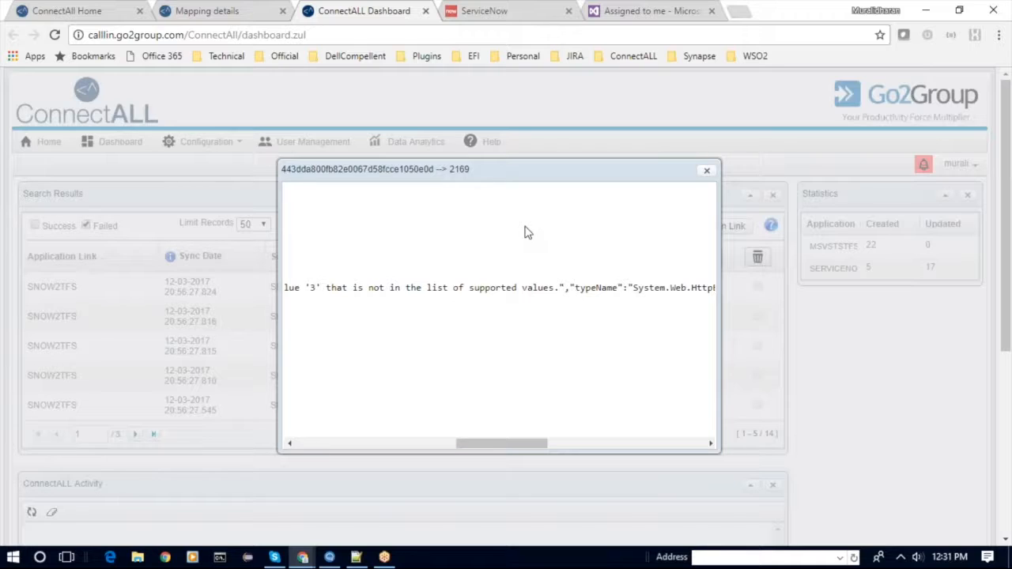
Step: Close the error log and mark the failed SNOW2TFS records with destination IDs 2169, 2165, 2164 and 2163 for retry
click(706, 172)
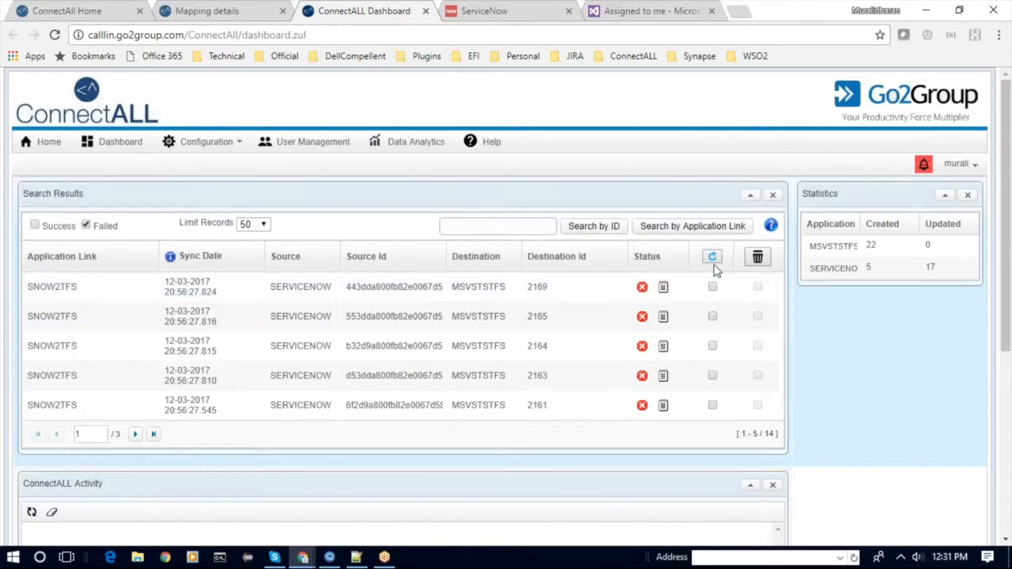
click(712, 316)
click(713, 346)
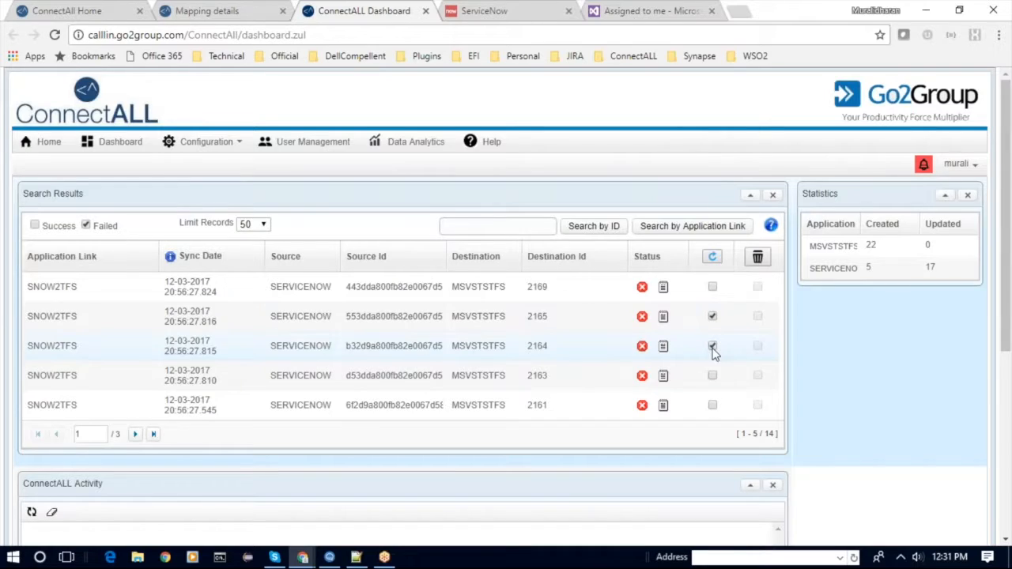
click(712, 376)
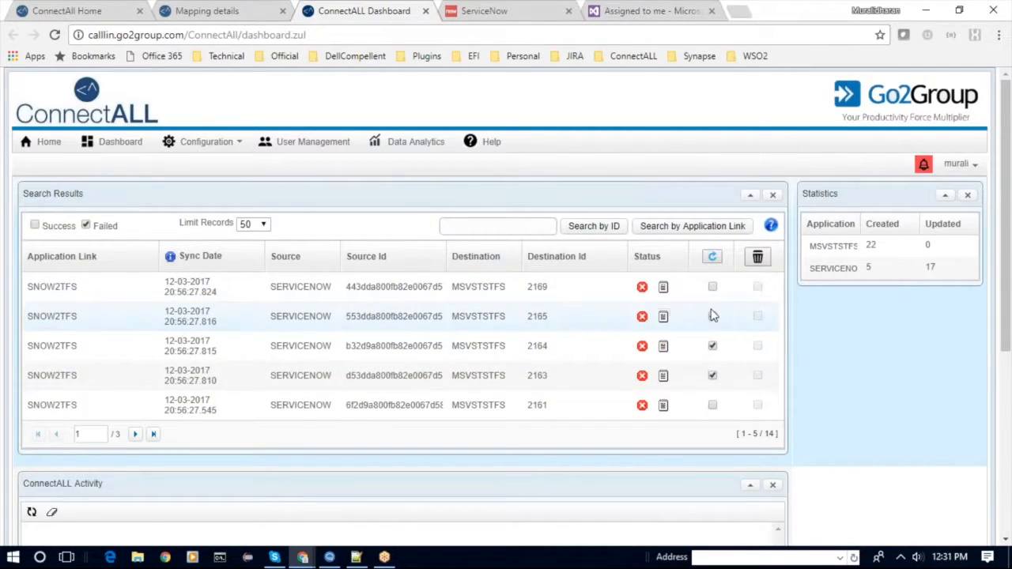
click(712, 287)
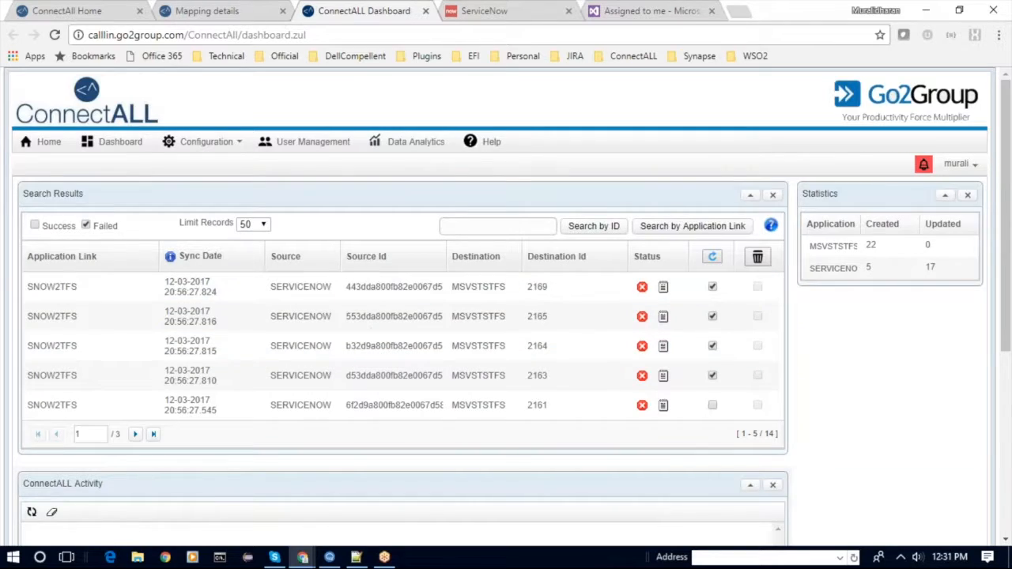
Step: Switch to Team Foundation Server and run New Query 1 from the saved personal queries in DemoProject's work items
click(641, 12)
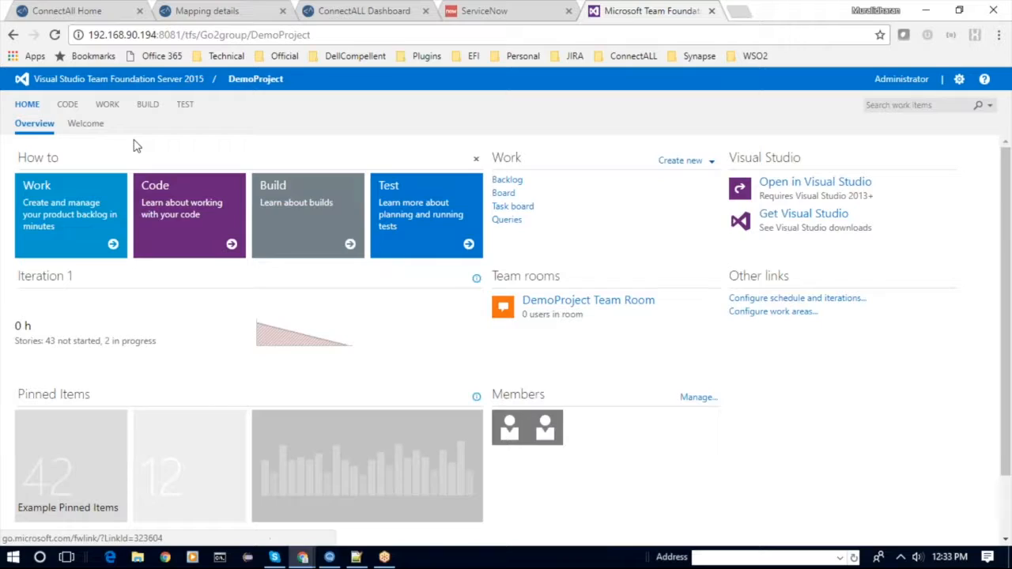
click(107, 104)
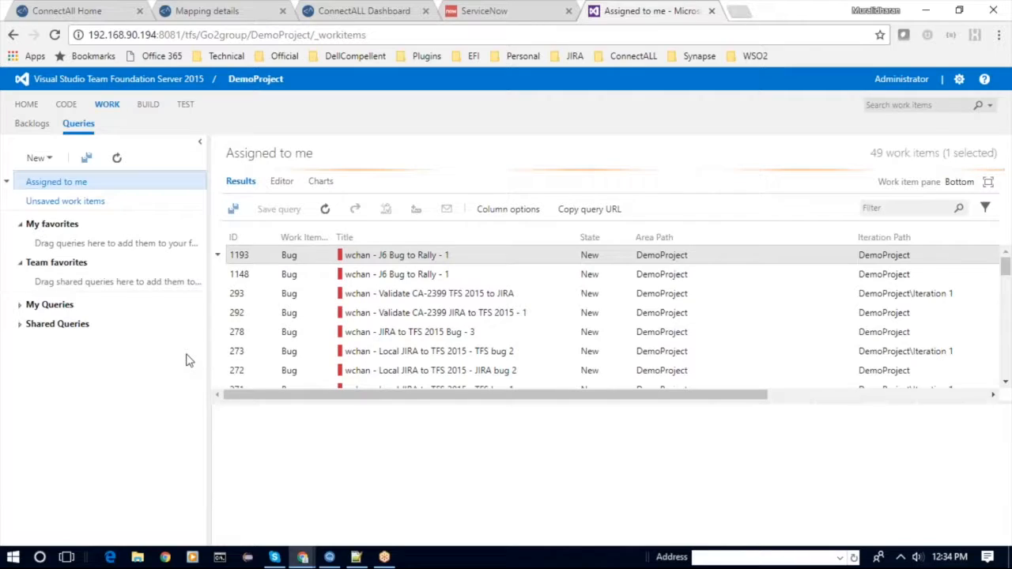
click(20, 305)
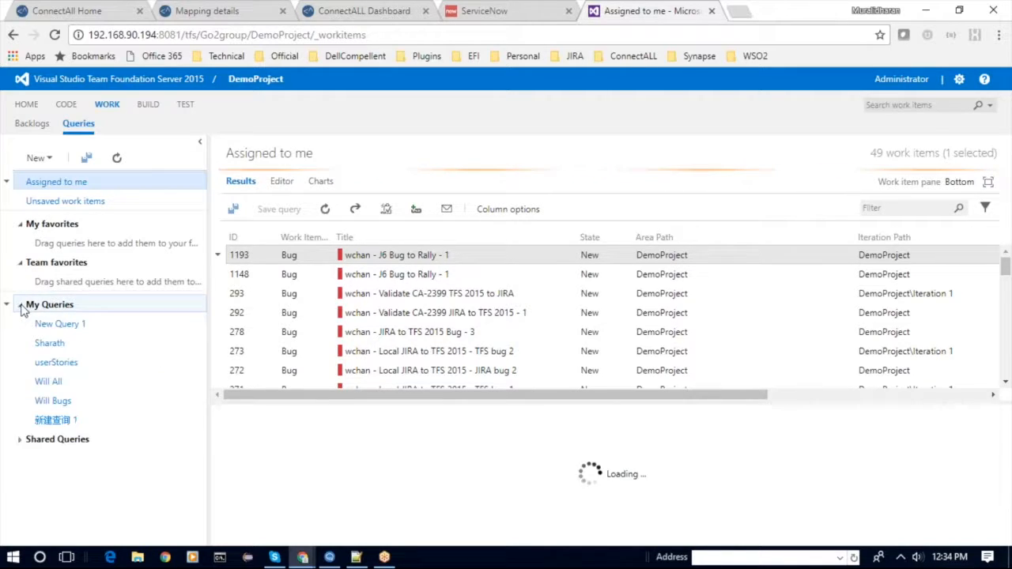
click(64, 327)
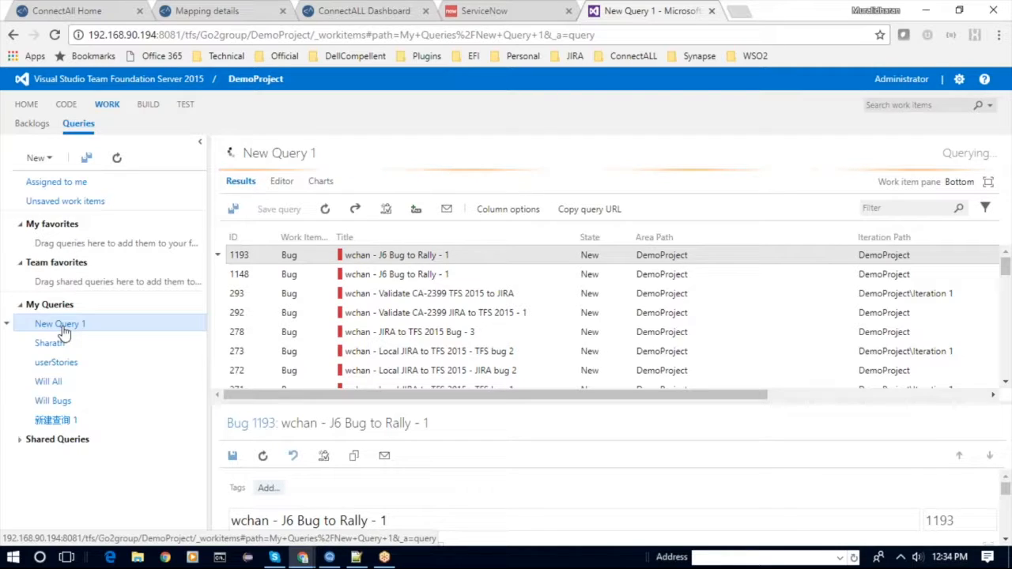
Step: Sort the query results by ID in descending order and open the bug titled "New incident created for SNOW to TFS Demo"
click(245, 237)
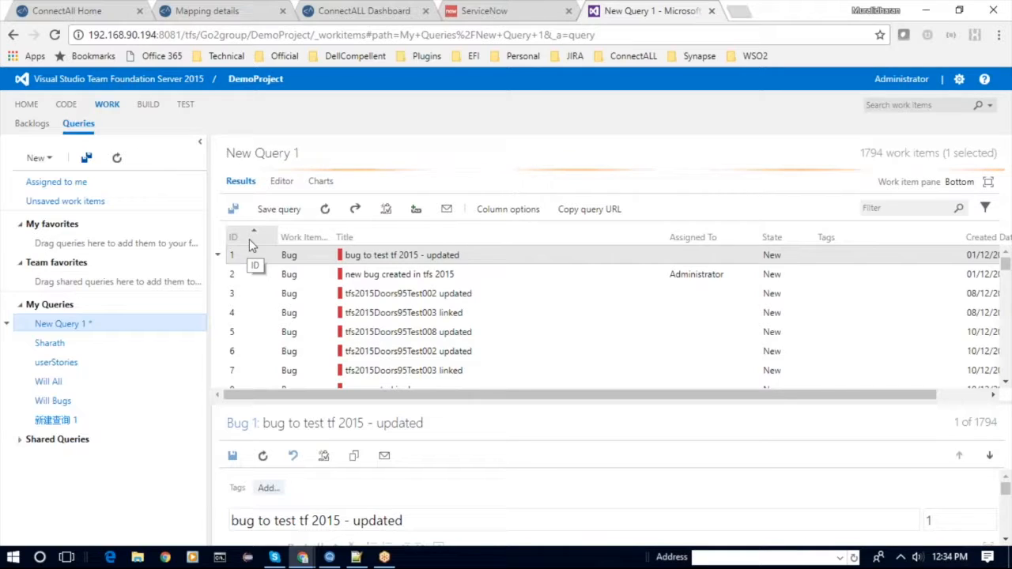
click(255, 234)
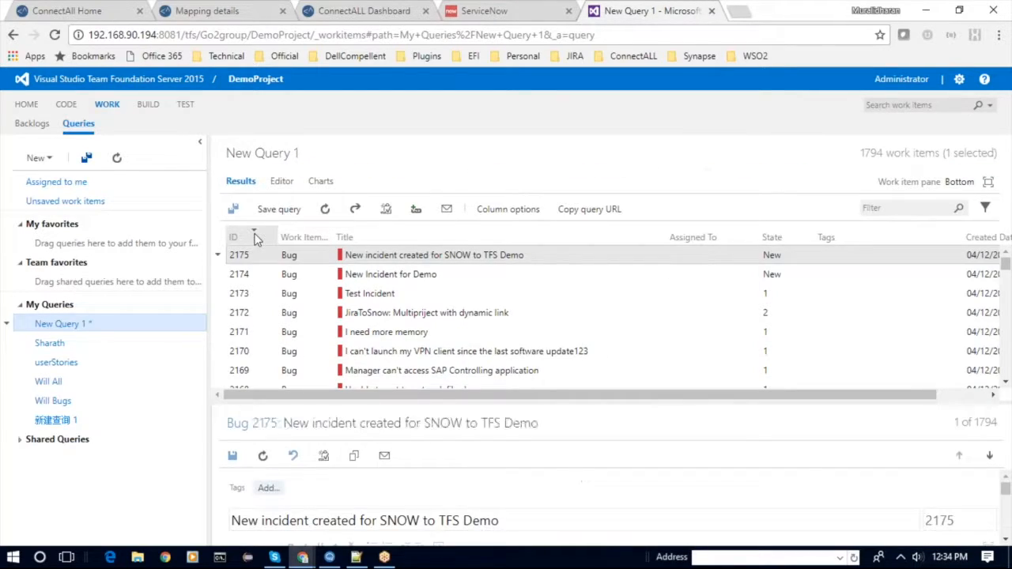
click(257, 260)
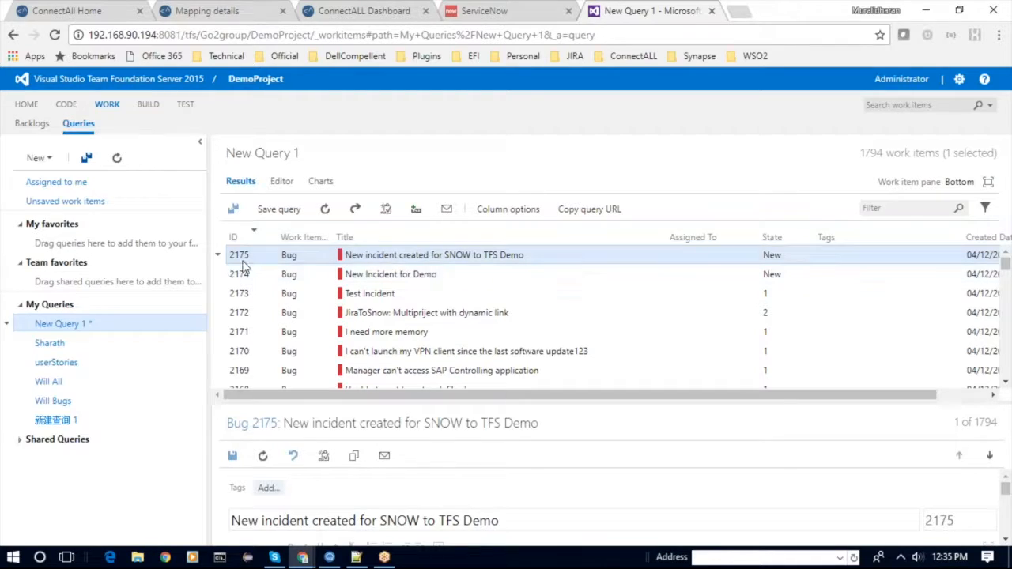
double_click(406, 261)
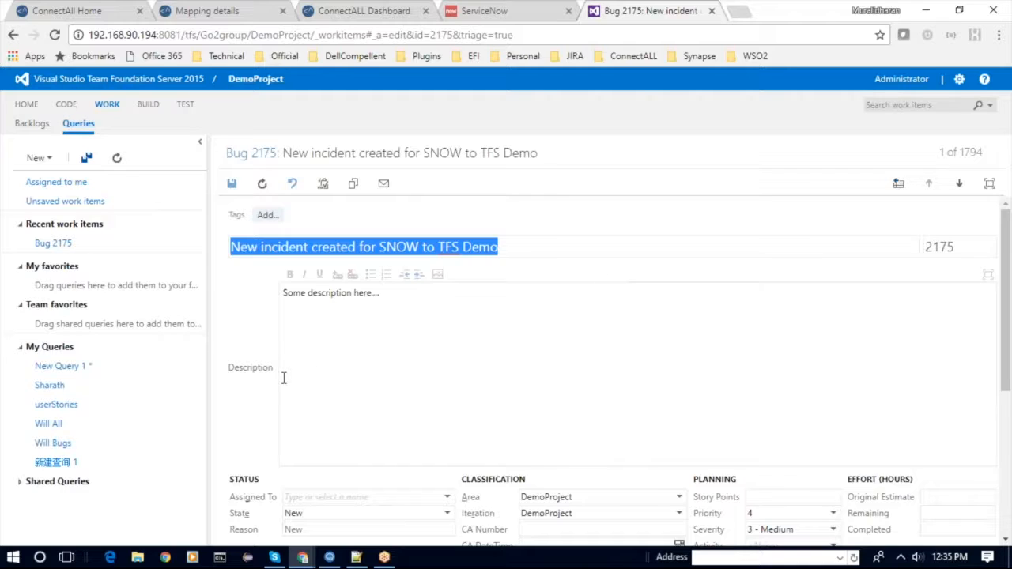
Step: Compare the bug's title with the matching incident in ServiceNow, and check the successful sync records on the ConnectALL Dashboard
click(506, 11)
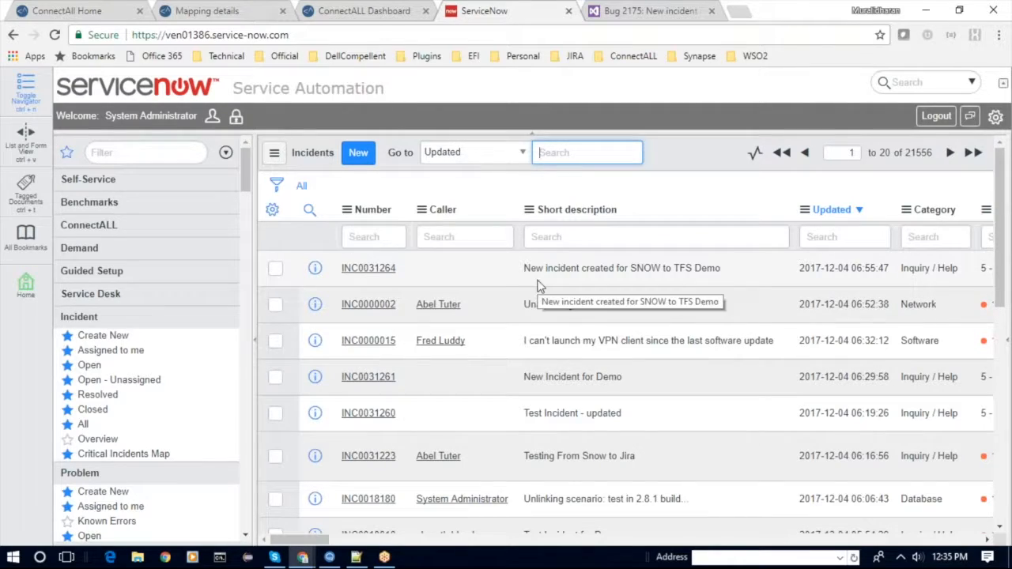
click(644, 11)
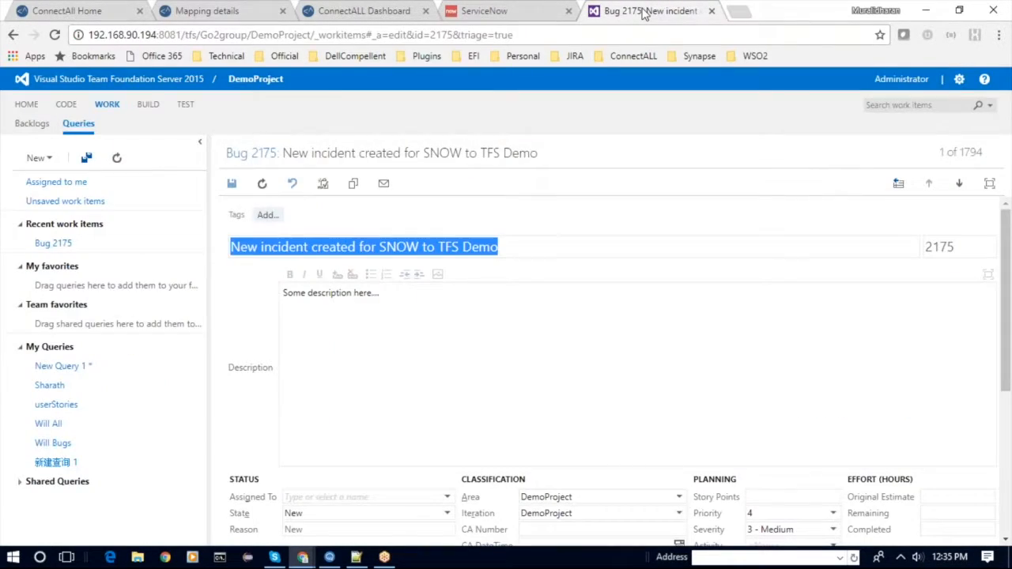
click(542, 250)
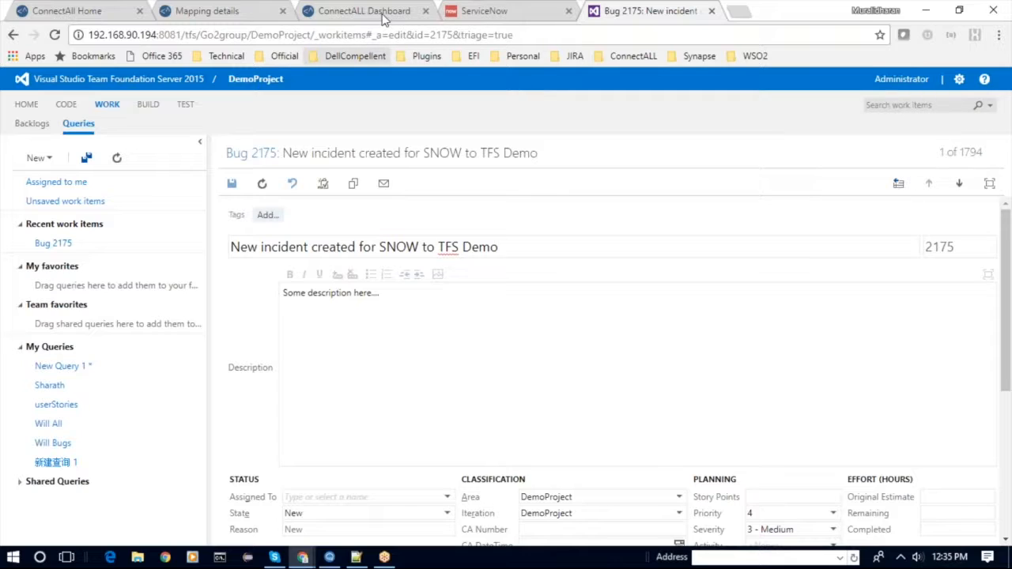
click(357, 16)
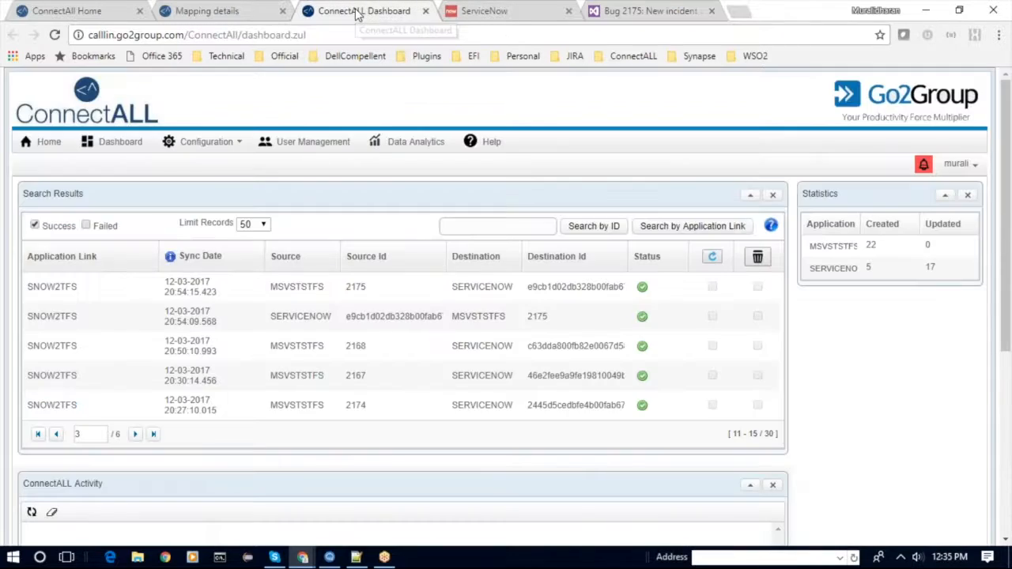
Step: Switch to the SNOW2TFS mapping details and expand the advanced properties of the entity mapping
click(225, 16)
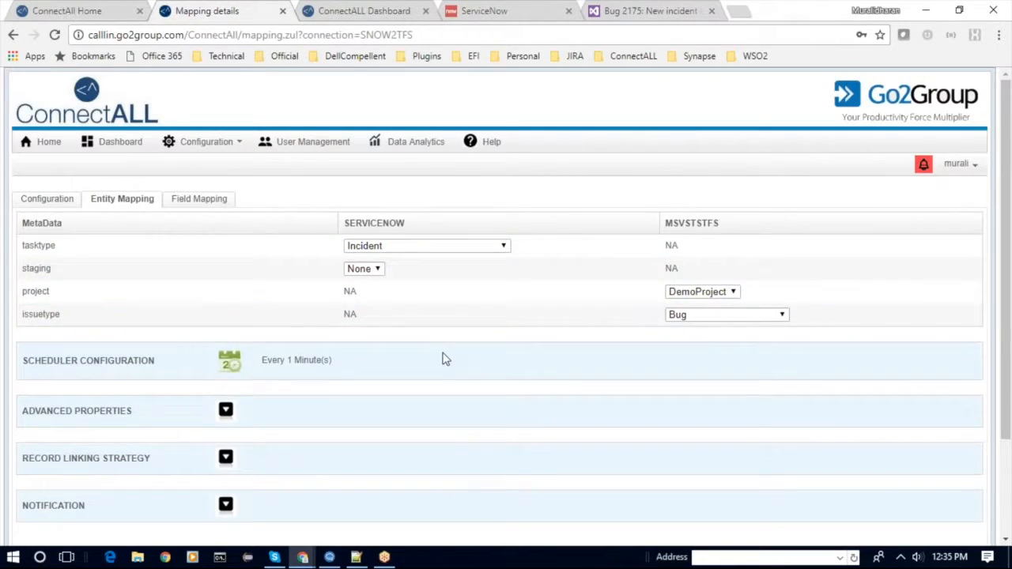
scroll(442, 357, down, 2)
scroll(443, 358, down, 1)
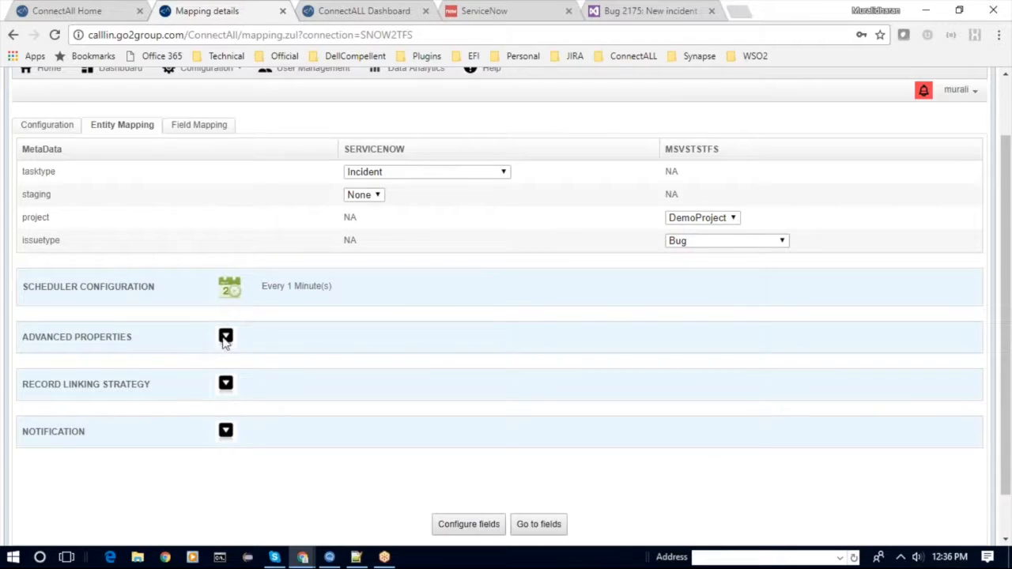
click(455, 343)
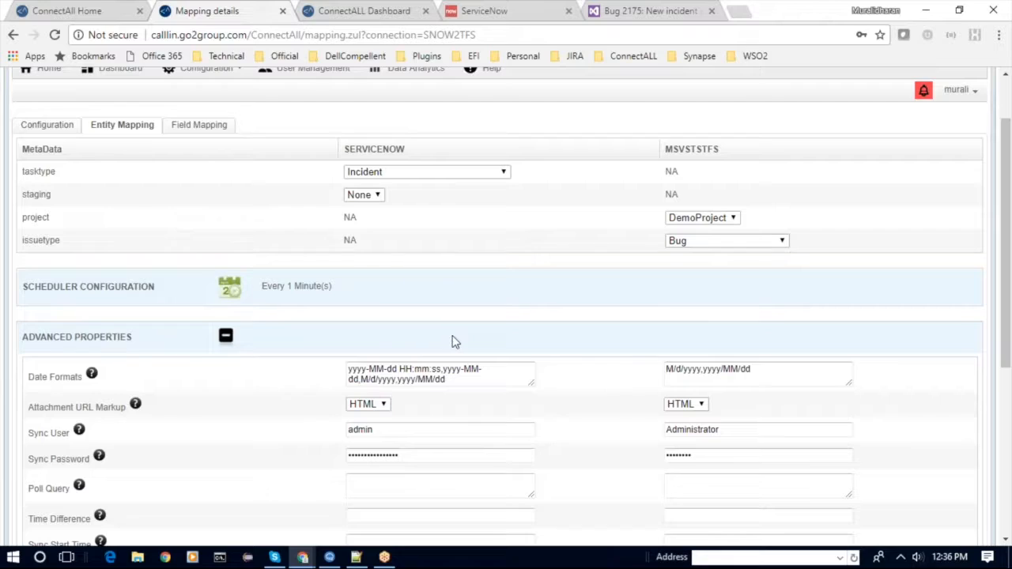
scroll(456, 342, down, 2)
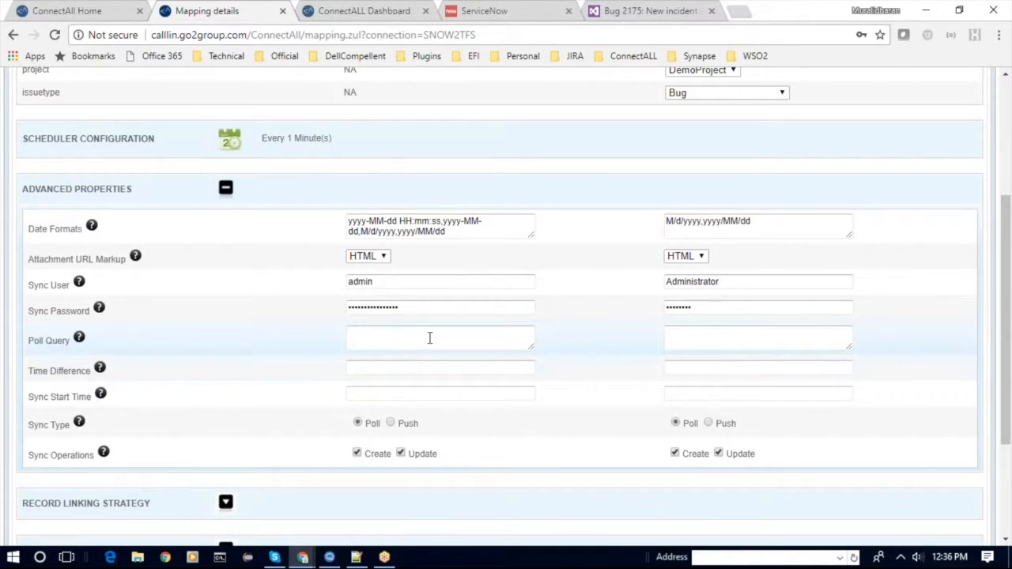
Step: Examine the poll query, time difference, sync start time, sync type and sync operations settings for both applications
scroll(608, 386, up, 1)
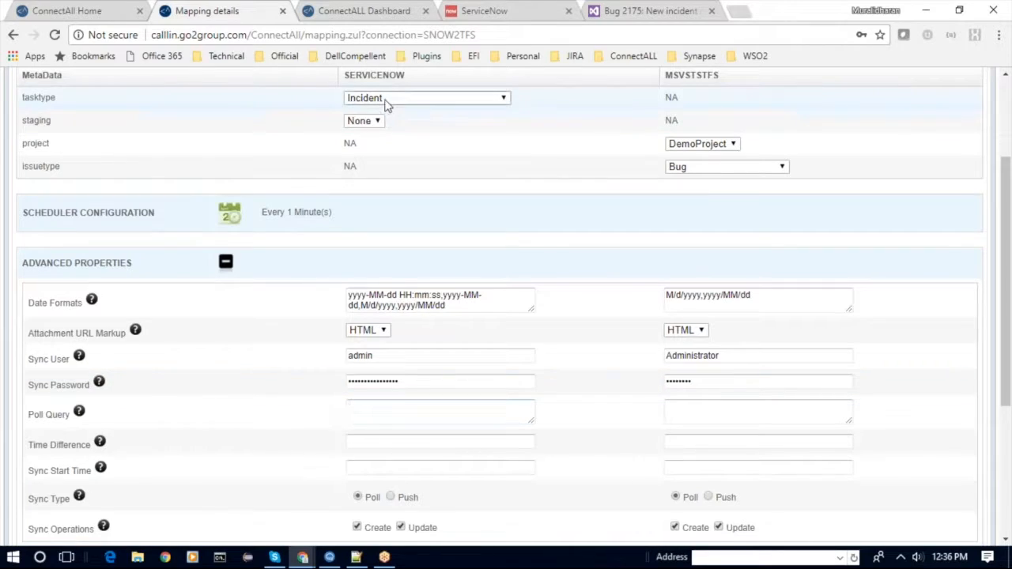
click(410, 414)
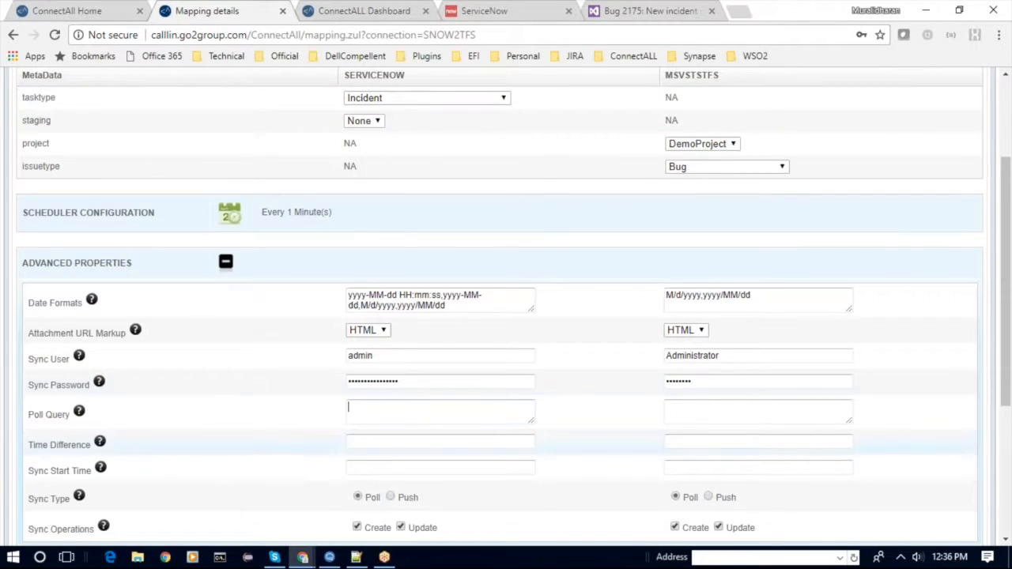
click(409, 415)
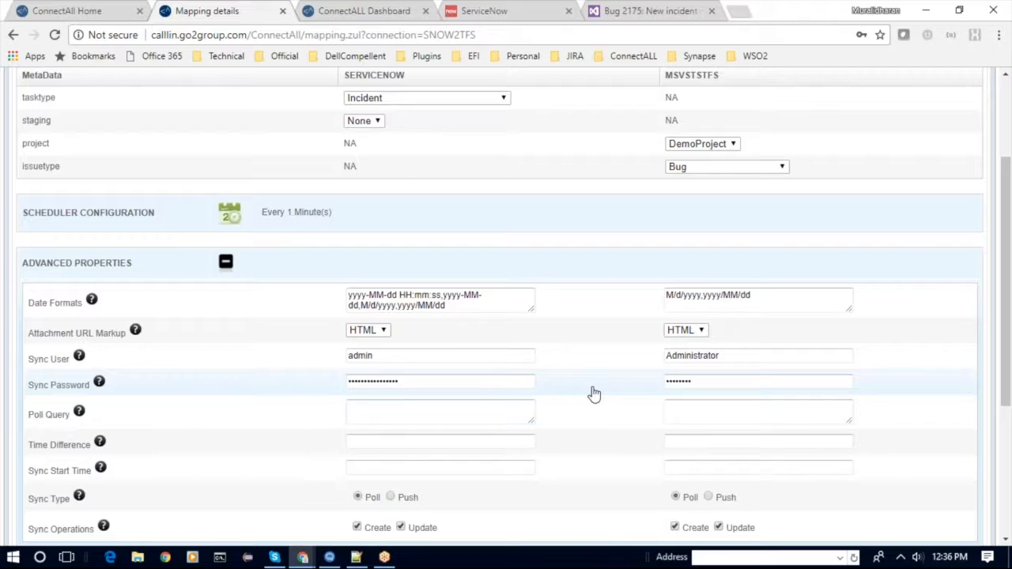
scroll(595, 394, down, 1)
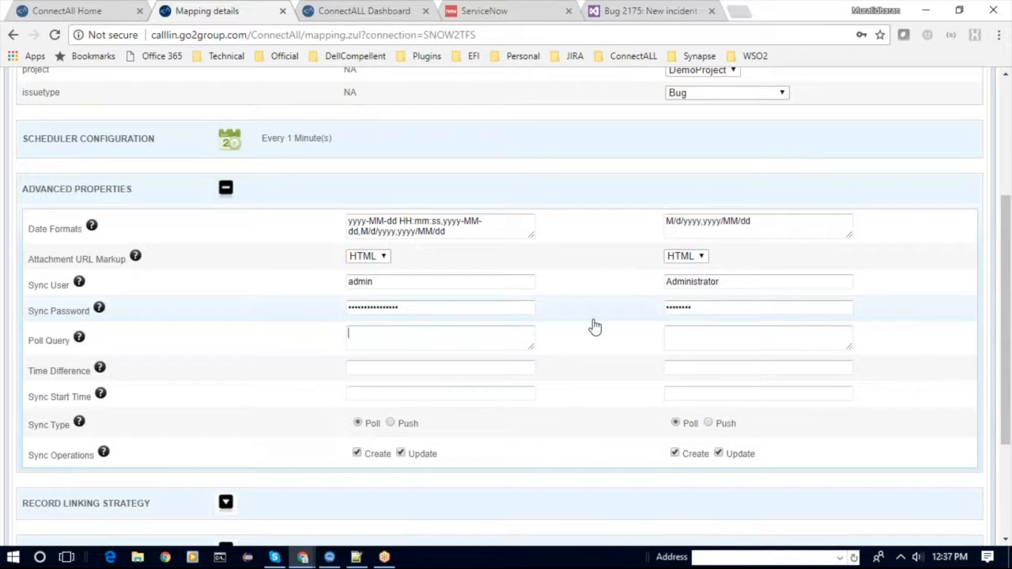
scroll(594, 327, down, 1)
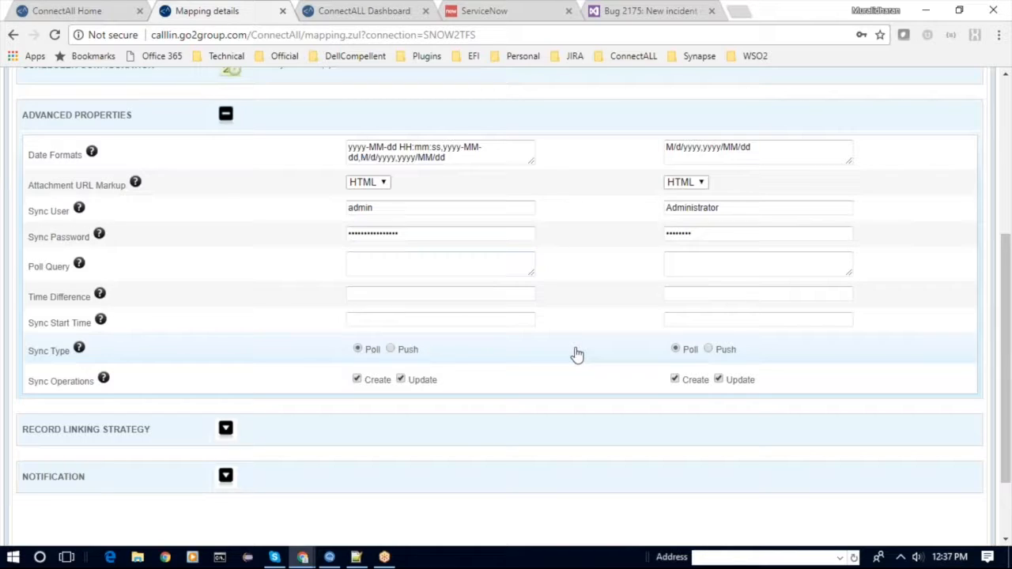
scroll(577, 354, down, 2)
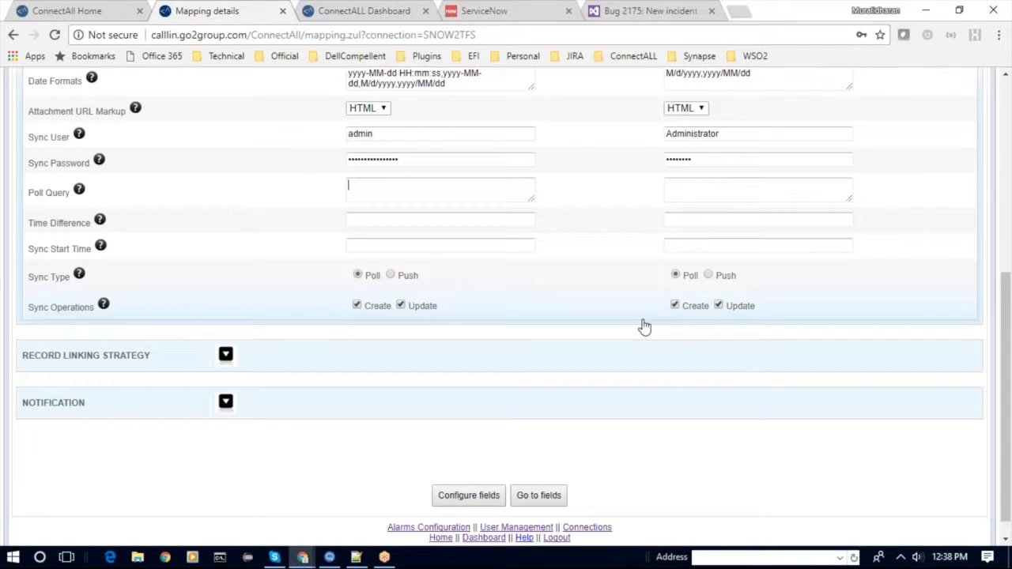
scroll(632, 328, up, 1)
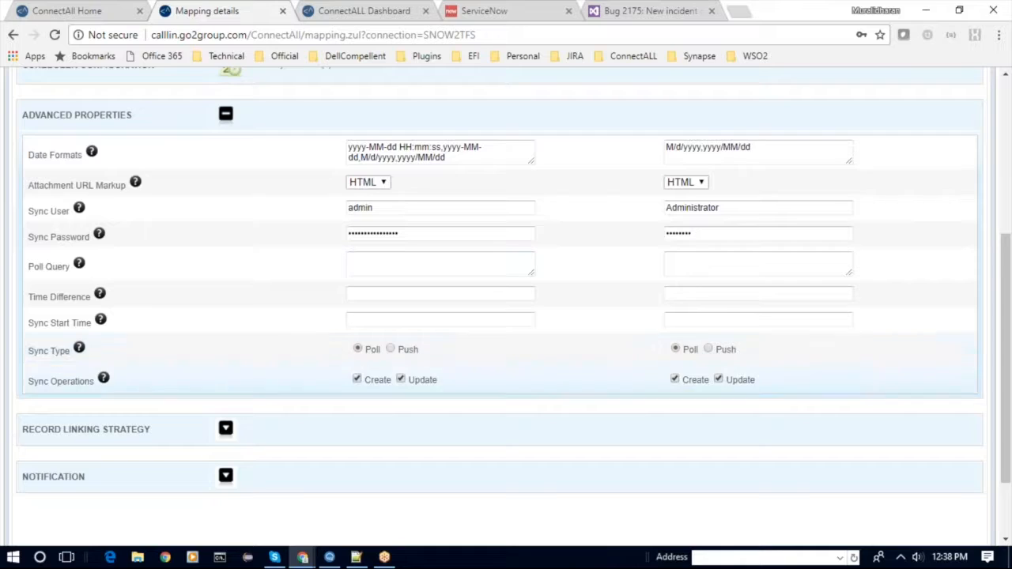
Step: Disable the Create and Update sync operations on the ServiceNow side and enable both again
click(356, 379)
click(401, 379)
click(357, 379)
click(401, 380)
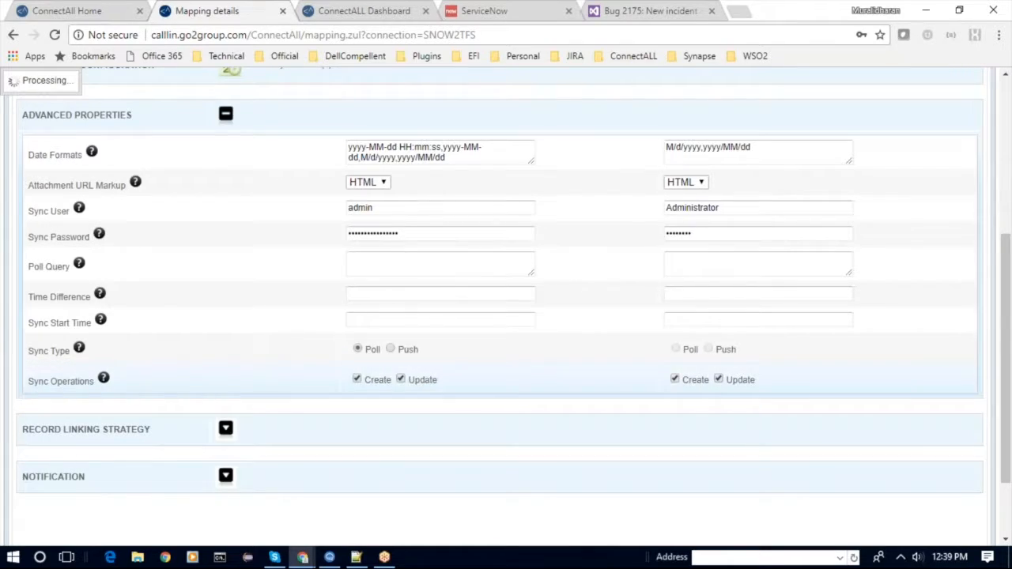
Step: Expand the mapping's notification settings and review the e-mail recipient options
scroll(284, 357, down, 2)
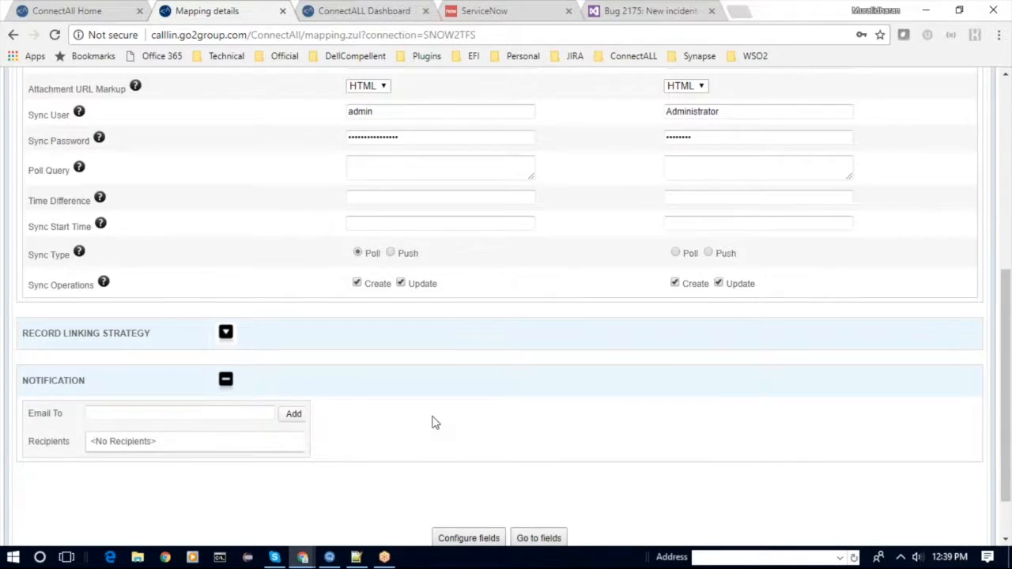
scroll(433, 421, down, 1)
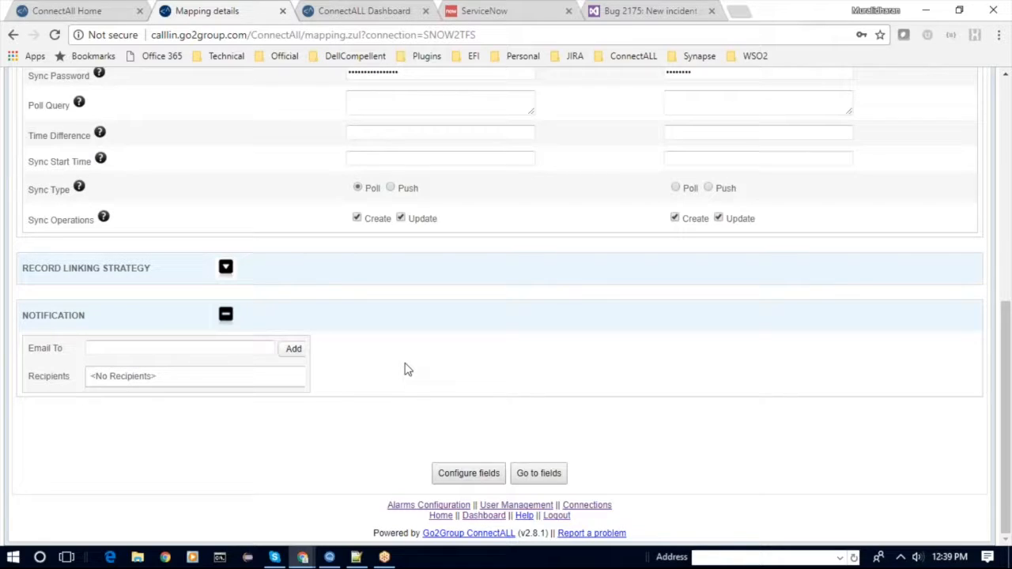
scroll(404, 369, up, 6)
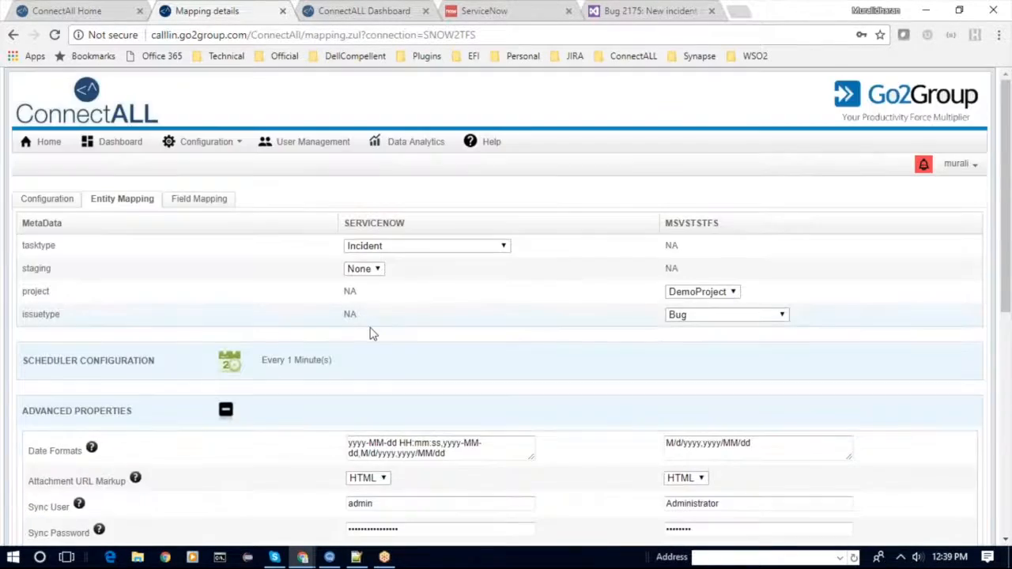
Step: Open the connection configuration of SNOW2TFS and view the available master applications and conflict management strategies
click(48, 200)
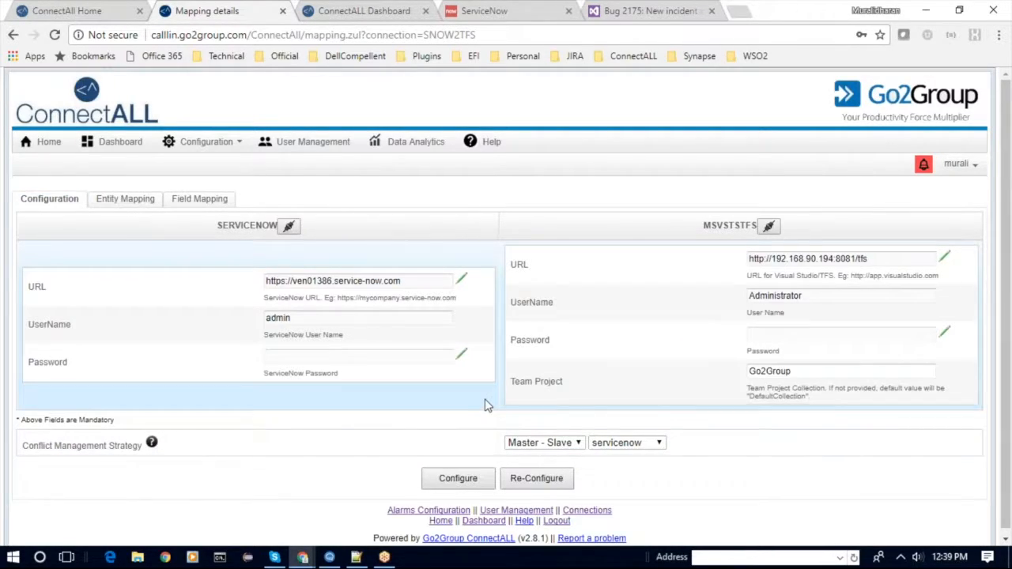
scroll(482, 403, down, 1)
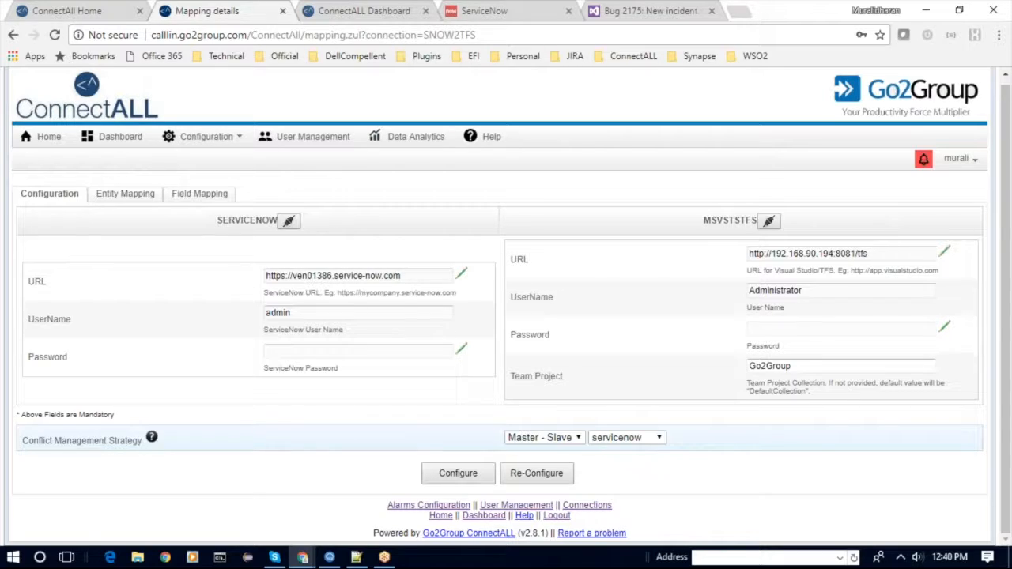
click(655, 439)
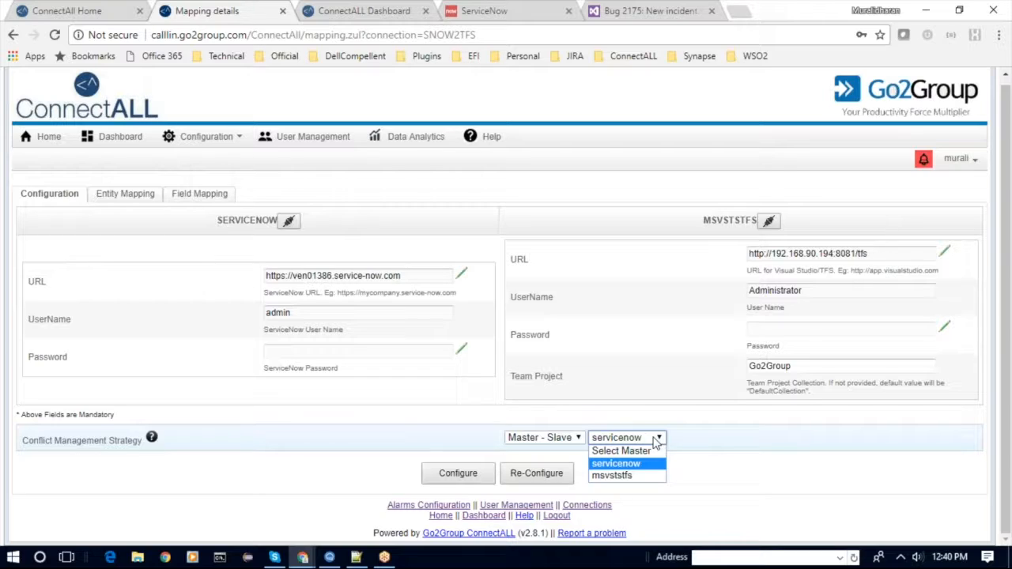
click(572, 439)
click(572, 441)
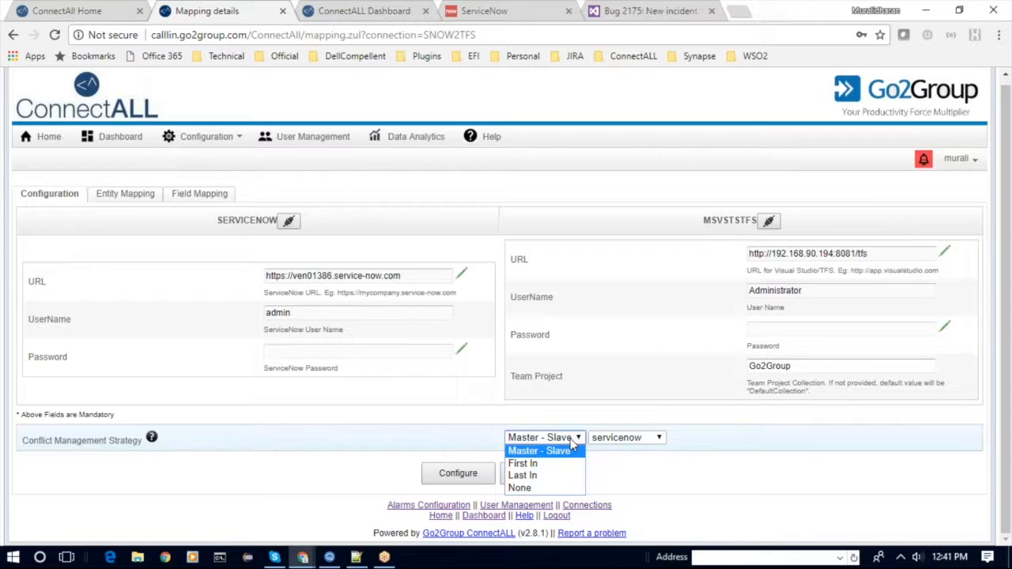
Step: Leave the conflict strategy as it is and display the list of mapped fields for the SNOW2TFS connection
click(421, 421)
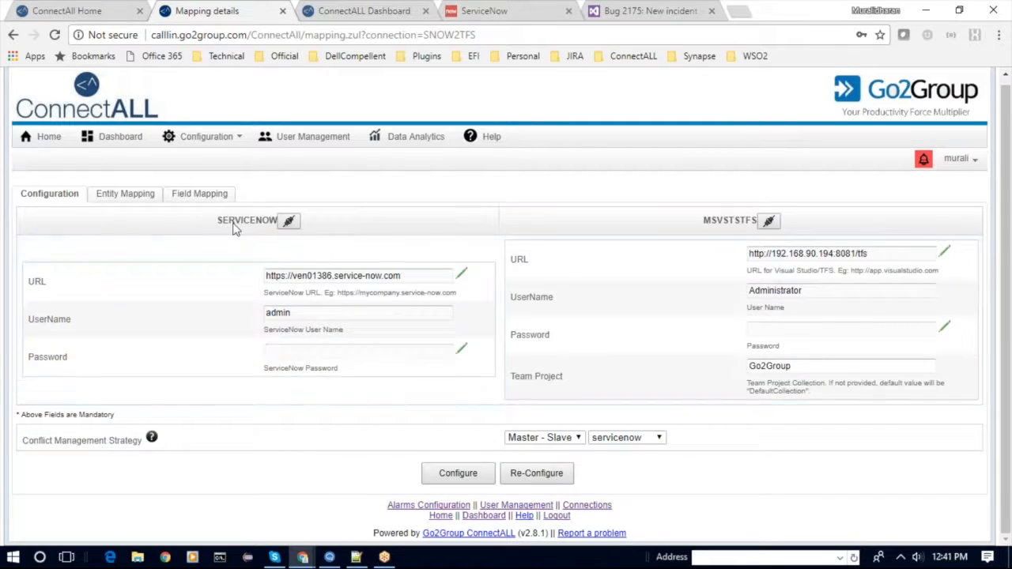
click(200, 202)
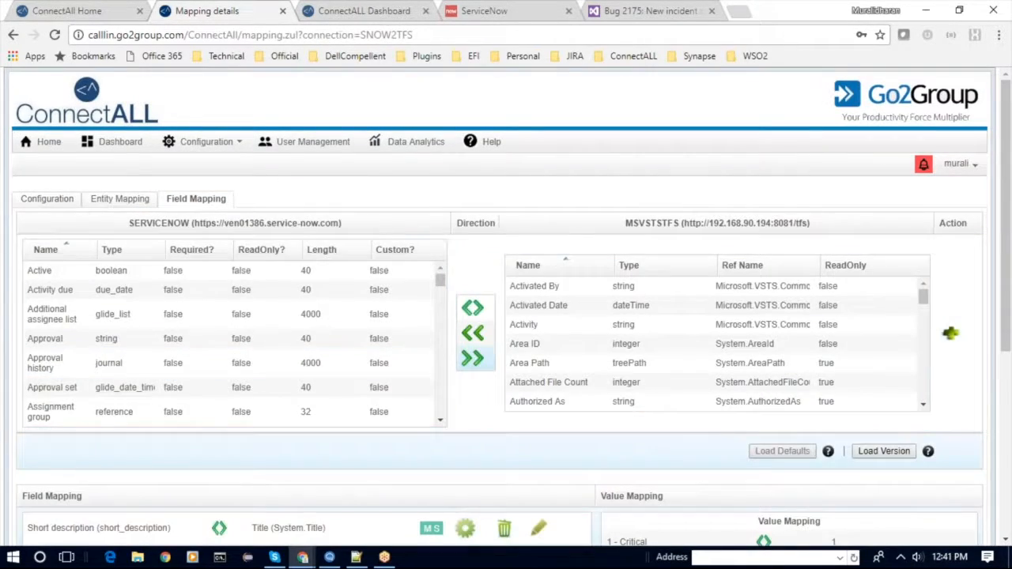
scroll(484, 425, down, 3)
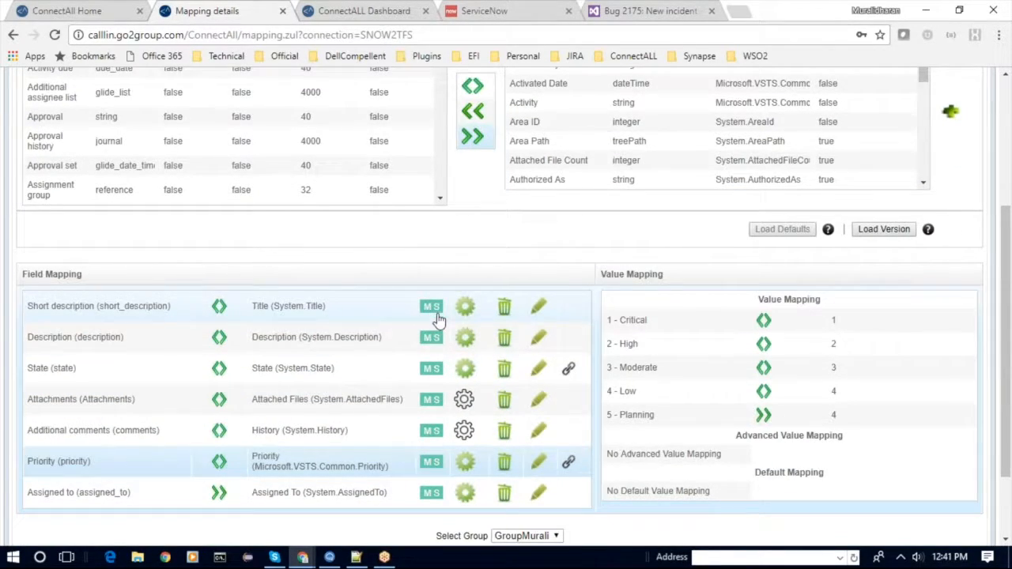
Step: Try msvststfs as master in the State field's conflict management strategy, then cancel the change
click(431, 369)
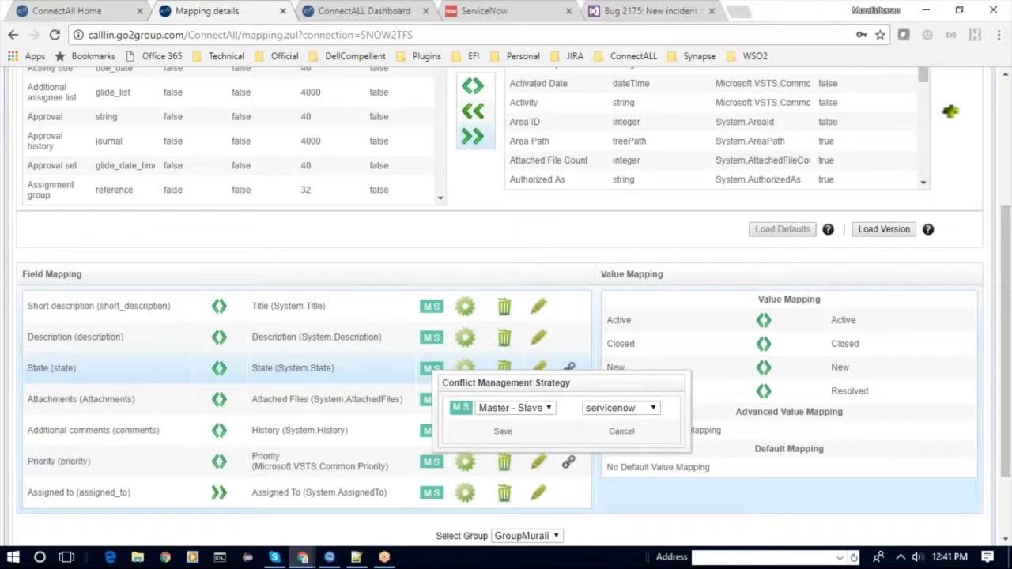
click(654, 409)
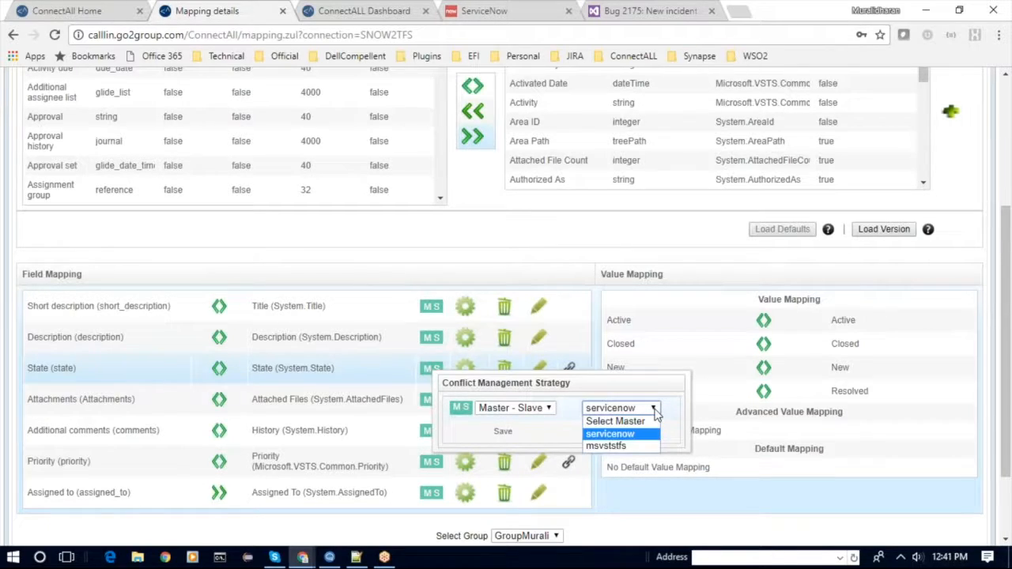
click(624, 447)
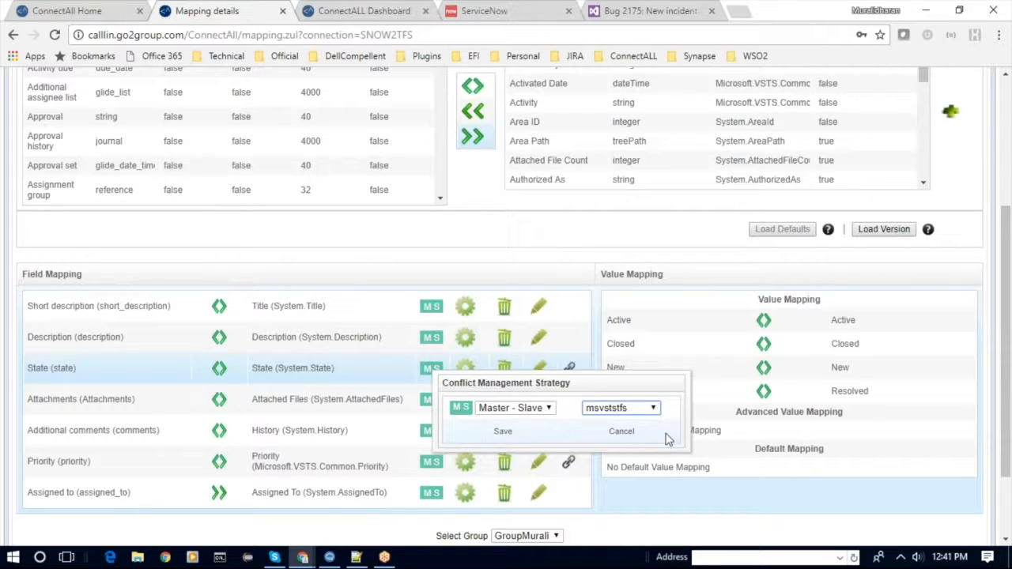
click(624, 434)
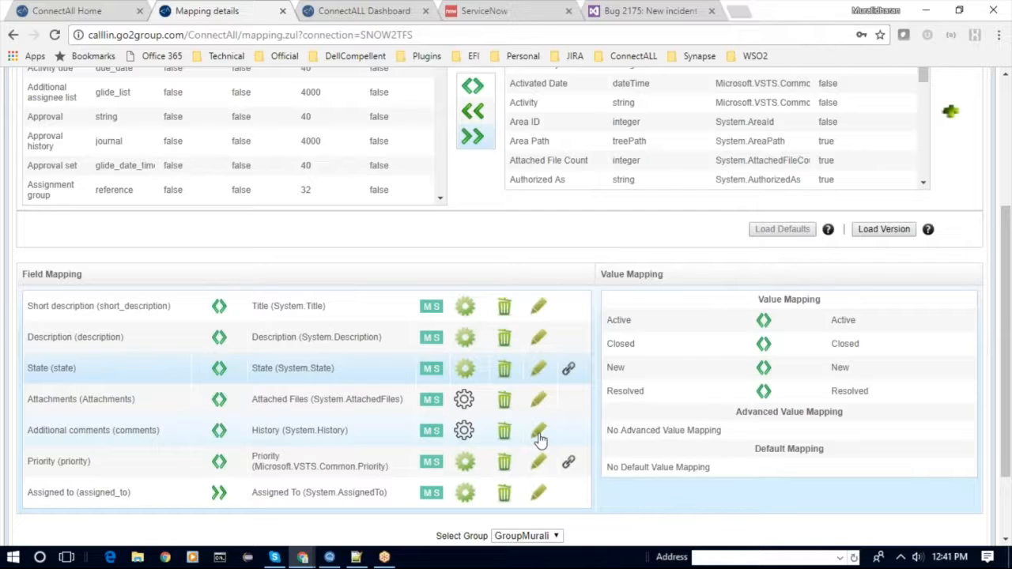
scroll(537, 444, up, 3)
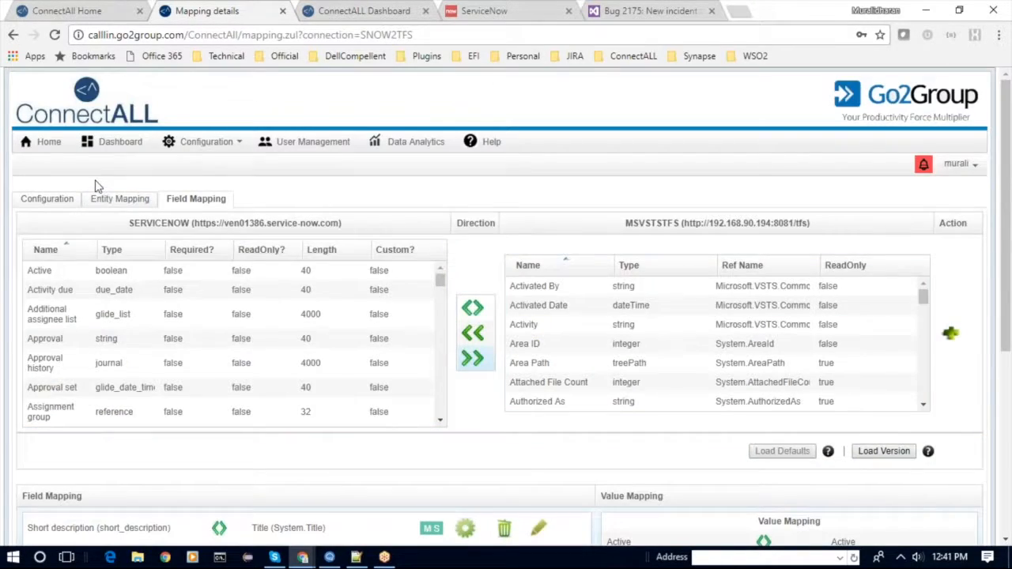
click(240, 148)
click(239, 145)
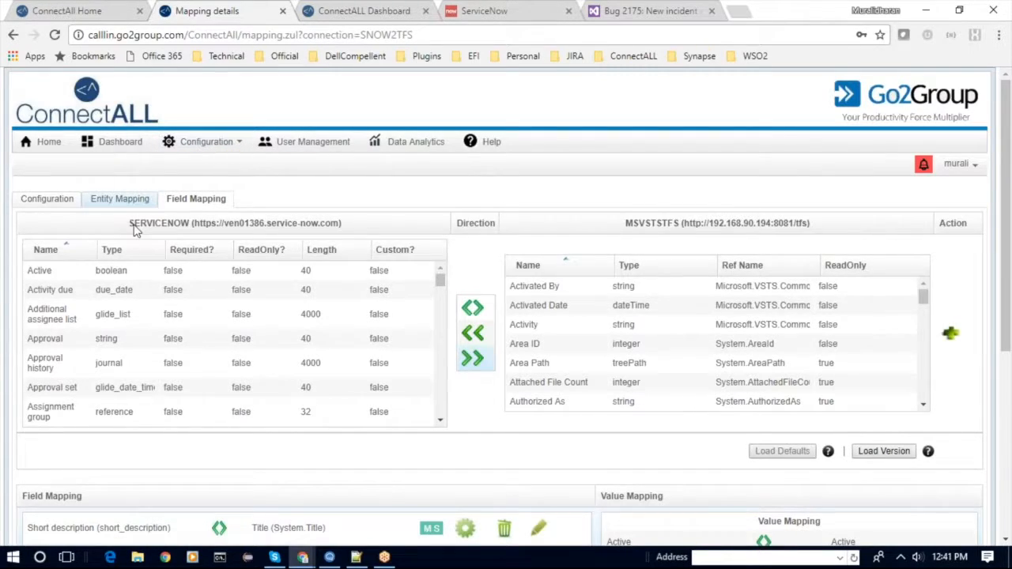